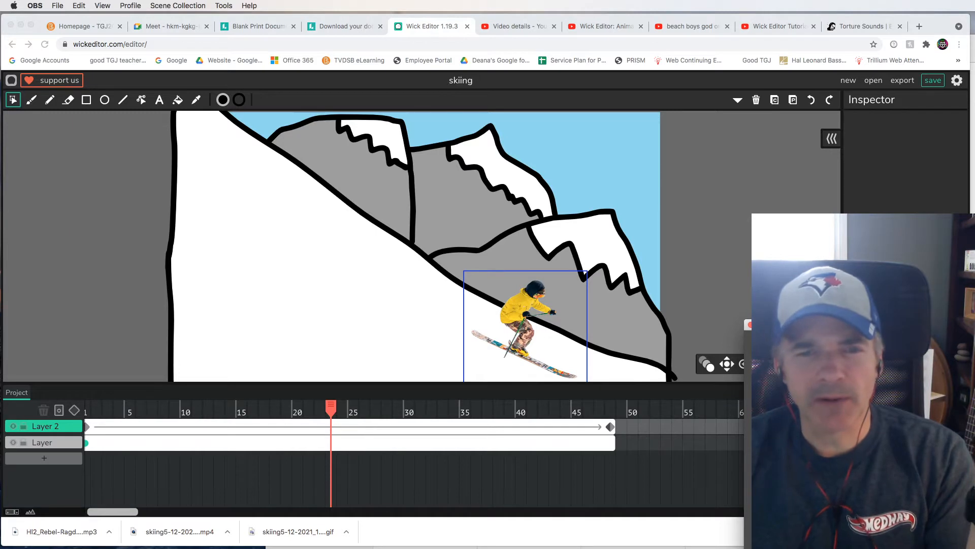
Shrink the timeline to enlarge the canvas, and play the skiing animation, stopping it partway down the slope.
left_click(736, 237)
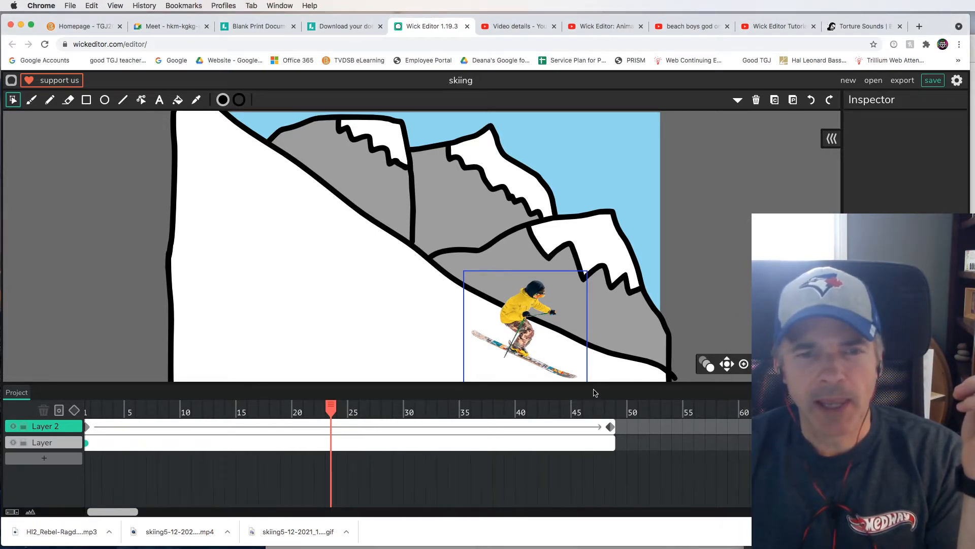
left_click_drag(597, 387, 593, 423)
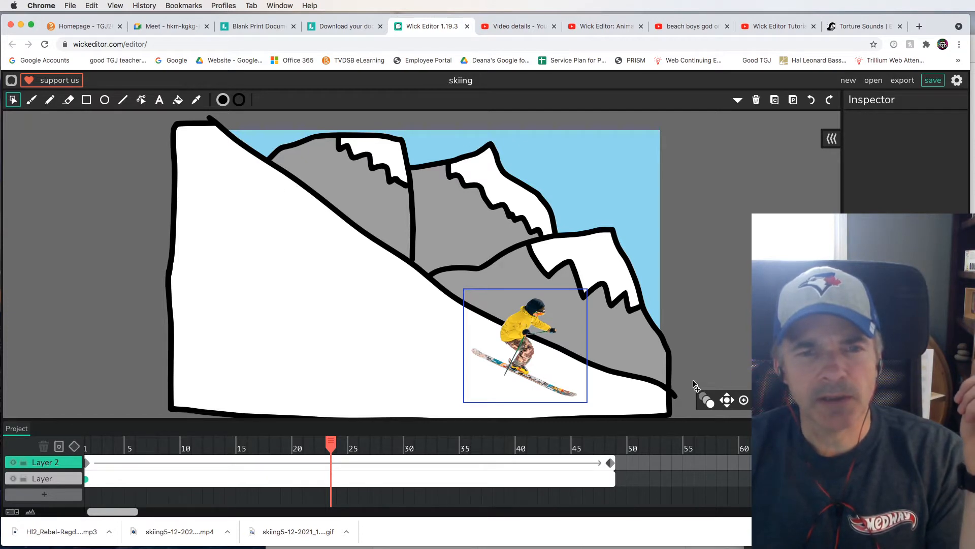
key("Return")
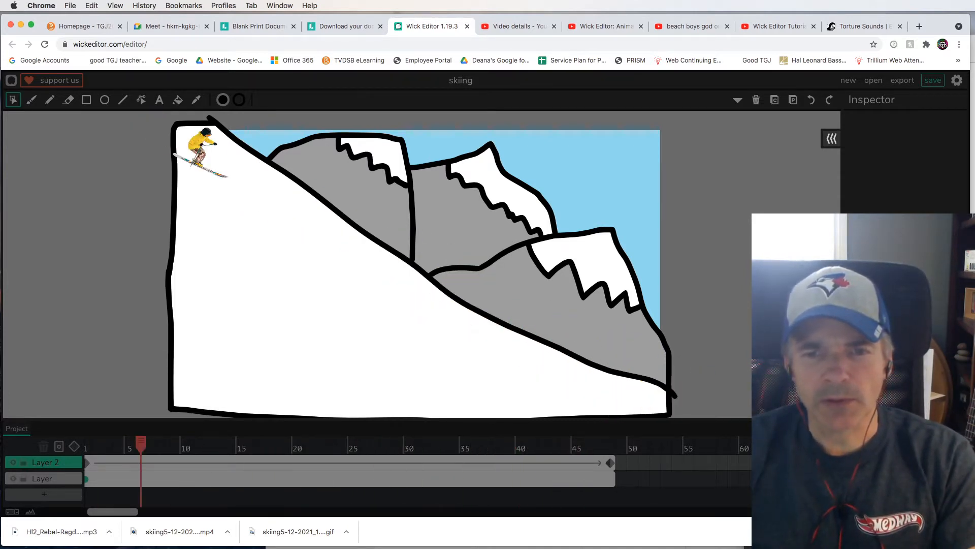
key("Return")
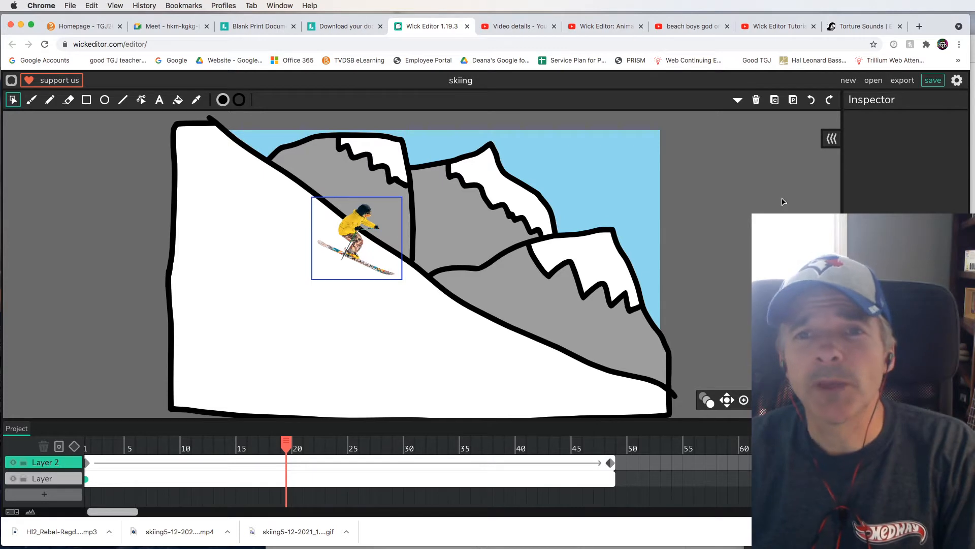
Search the web for "soundbible" in a new browser tab and open the SoundBible.com free sound clips site.
left_click(919, 26)
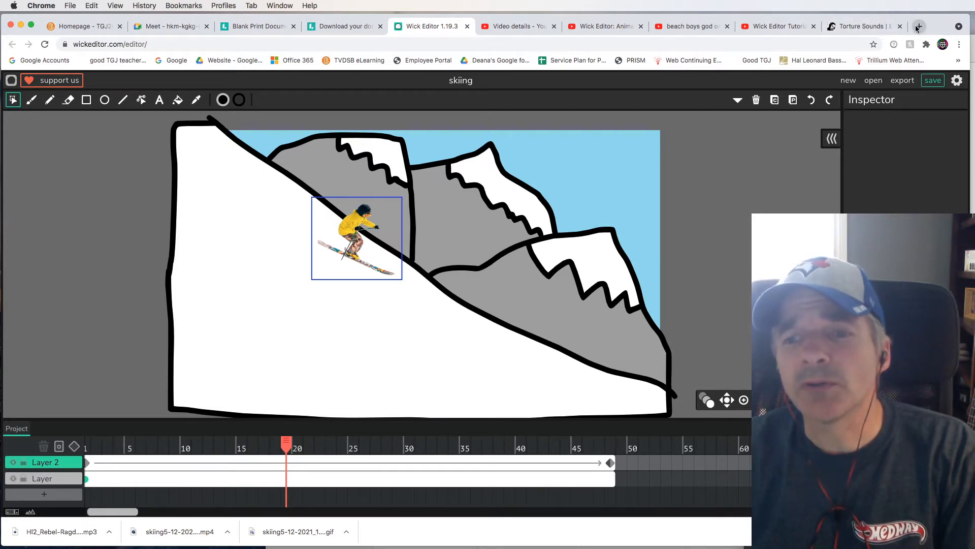
left_click(409, 44)
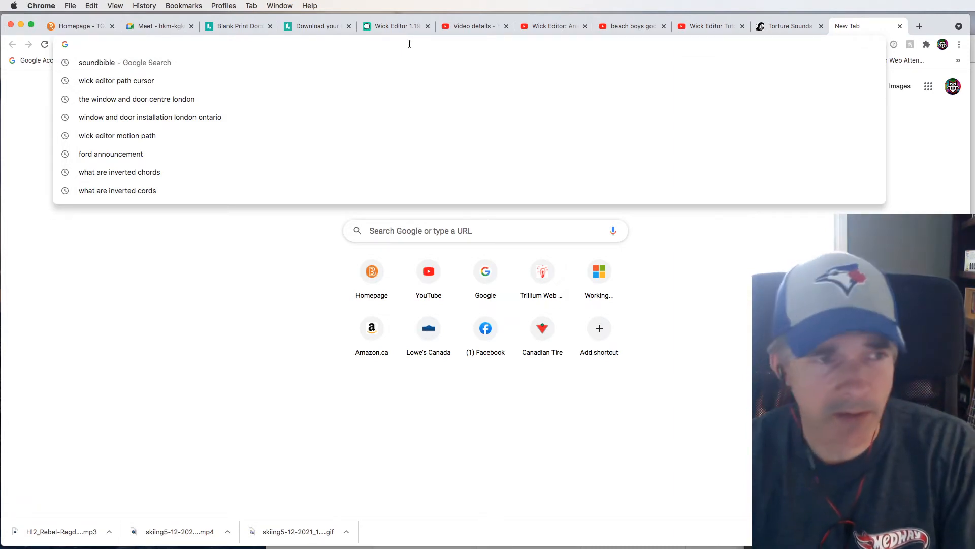
type("soundbible")
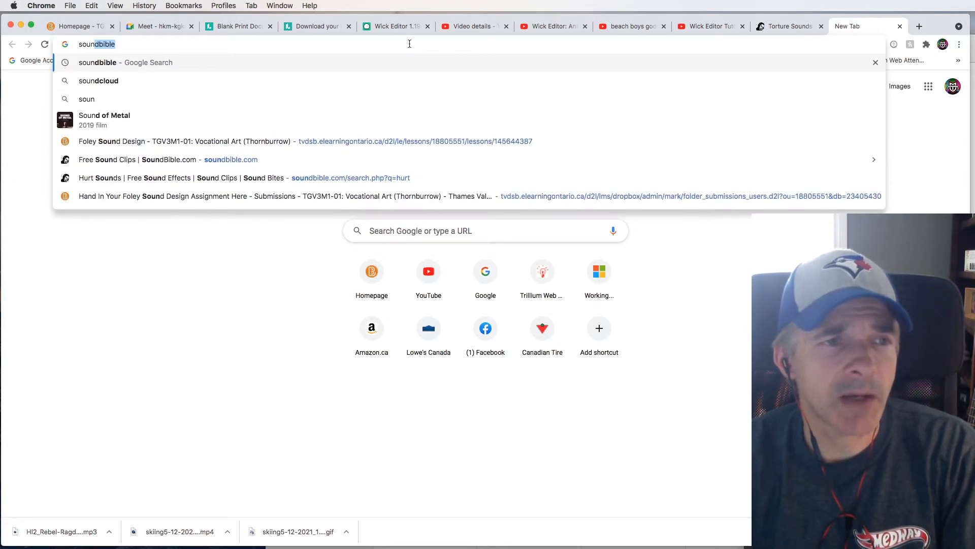
key("Return")
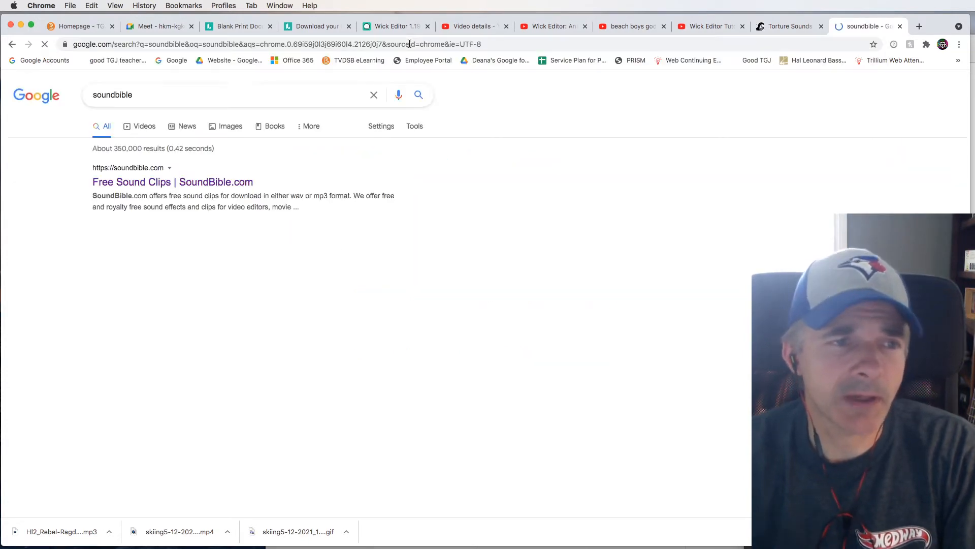
left_click(215, 184)
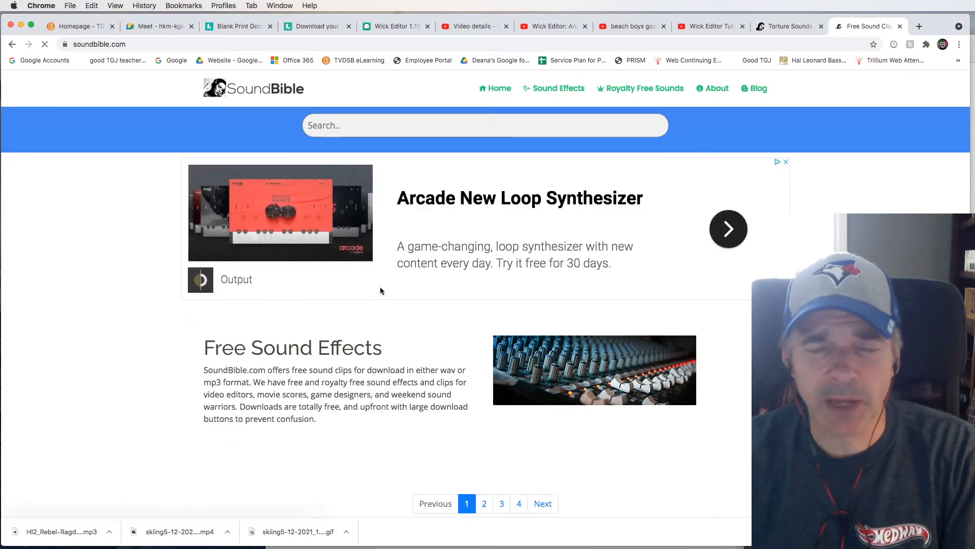
Look over the SoundBible home page and search the site for "explosion".
scroll(405, 340, "down", 3)
scroll(405, 340, "down", 6)
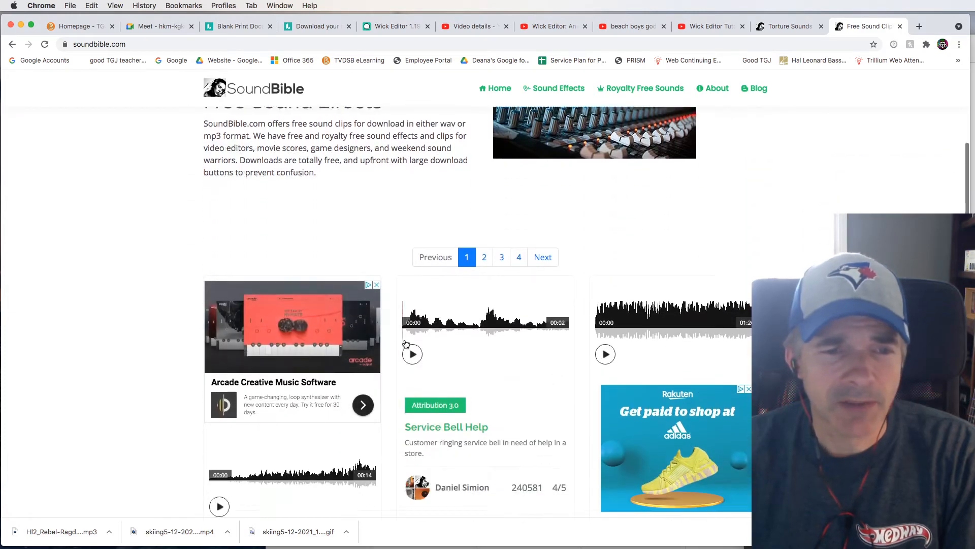
scroll(462, 350, "up", 3)
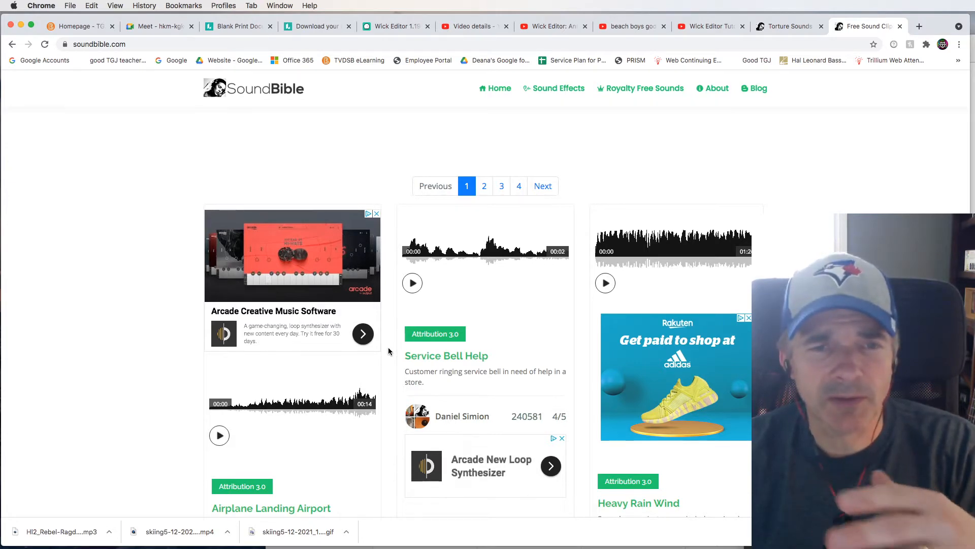
scroll(419, 355, "up", 6)
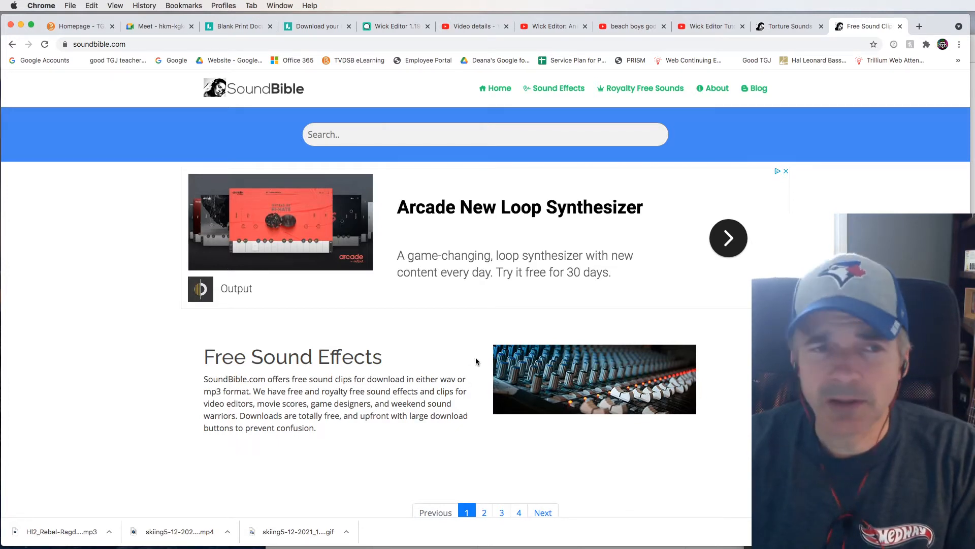
left_click(334, 133)
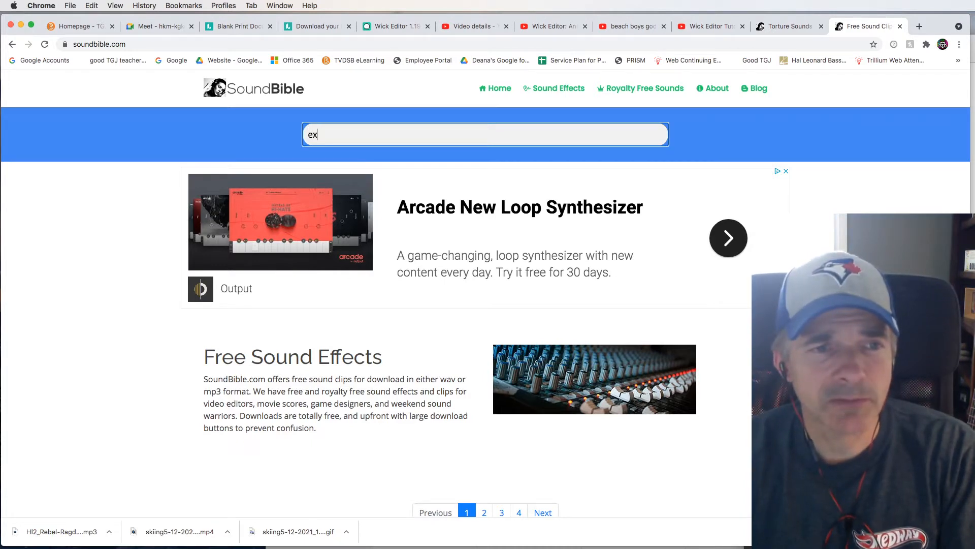
type("explosion")
key("Return")
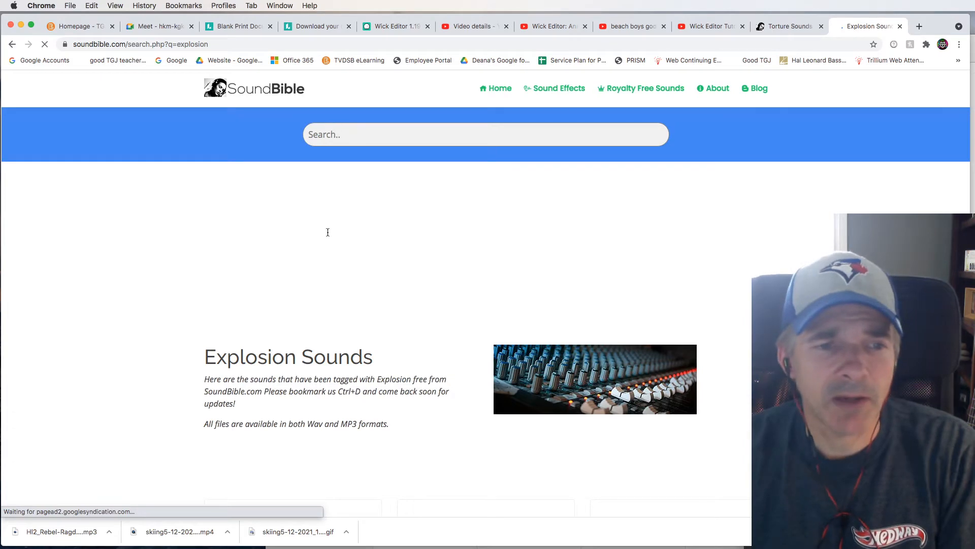
Listen to the Bomb Exploding, Explosion Ultra Bass and 2 Minute Storm previews in the explosion results.
scroll(328, 231, "down", 10)
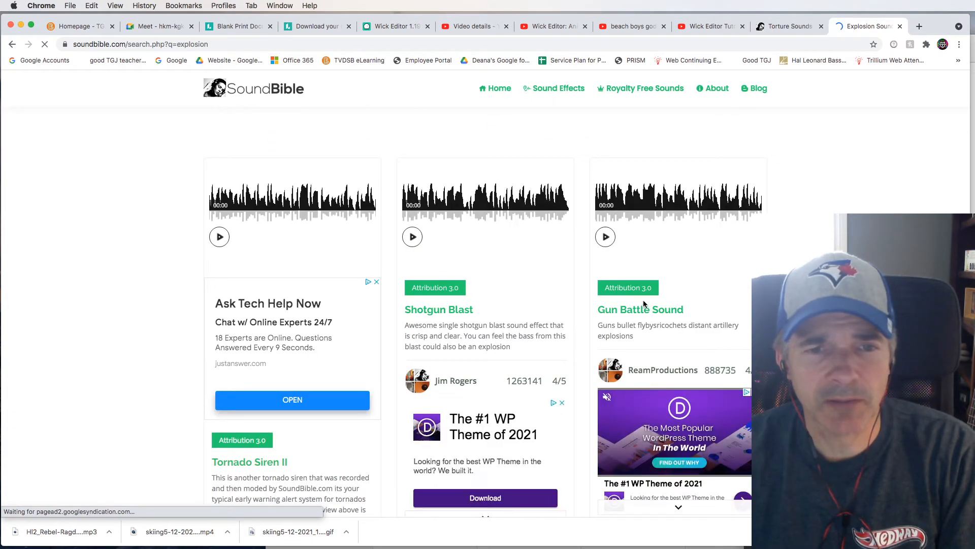
scroll(531, 305, "down", 3)
scroll(531, 305, "down", 4)
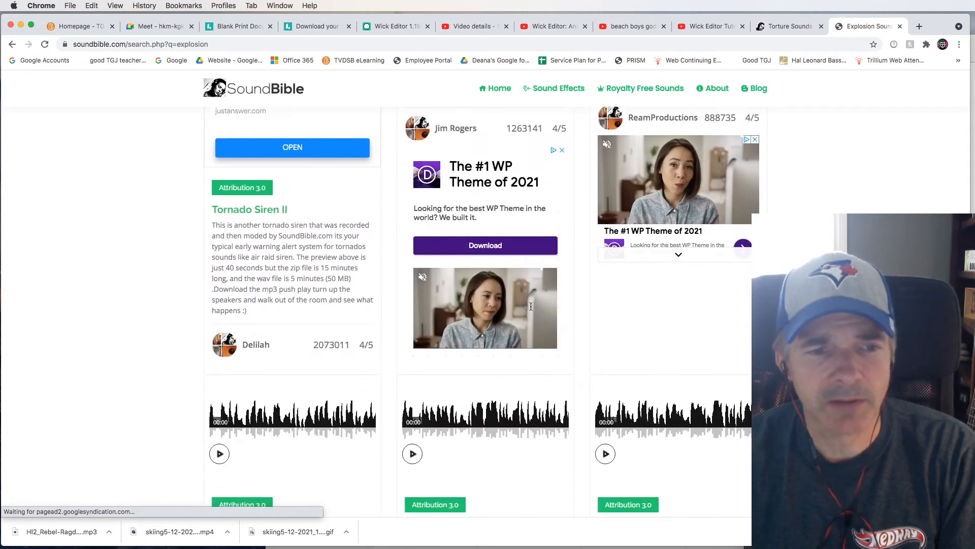
scroll(516, 325, "down", 5)
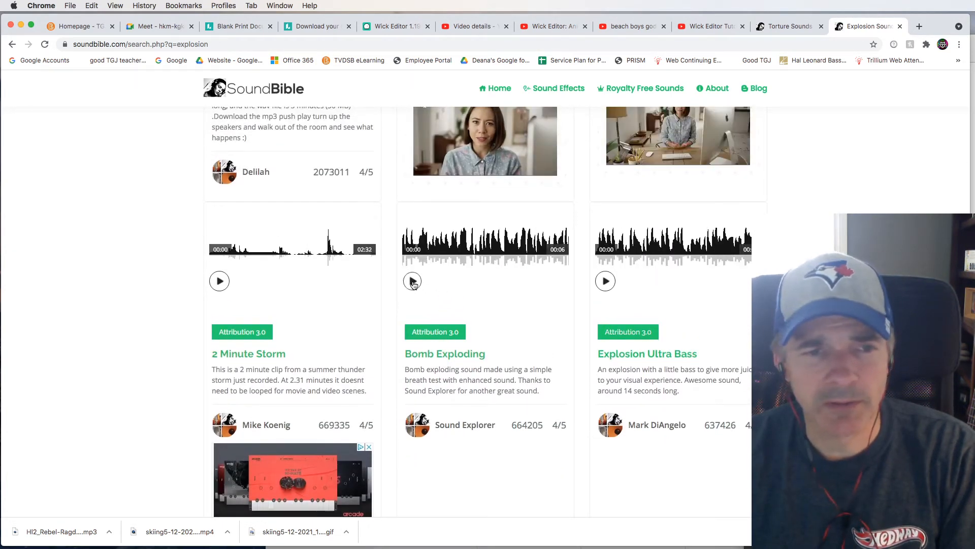
left_click(412, 282)
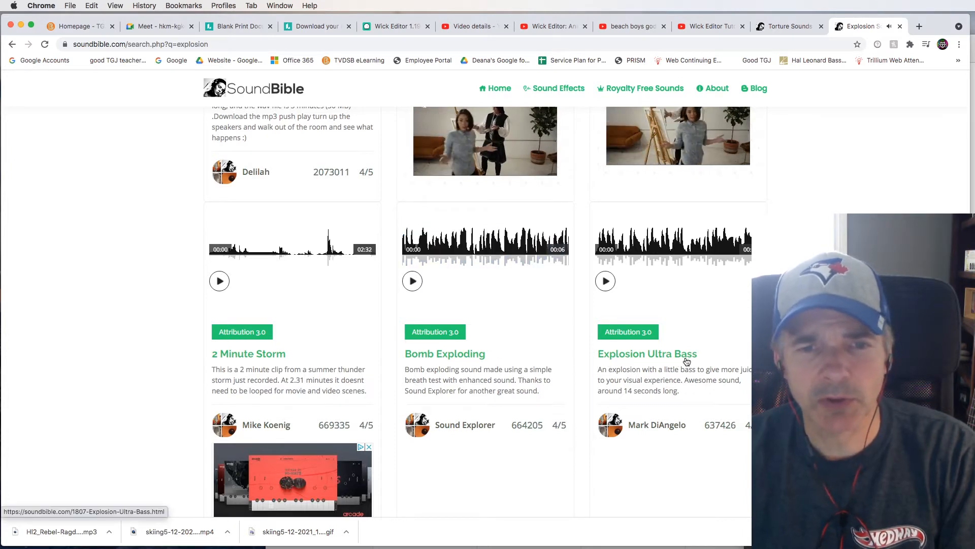
left_click(606, 282)
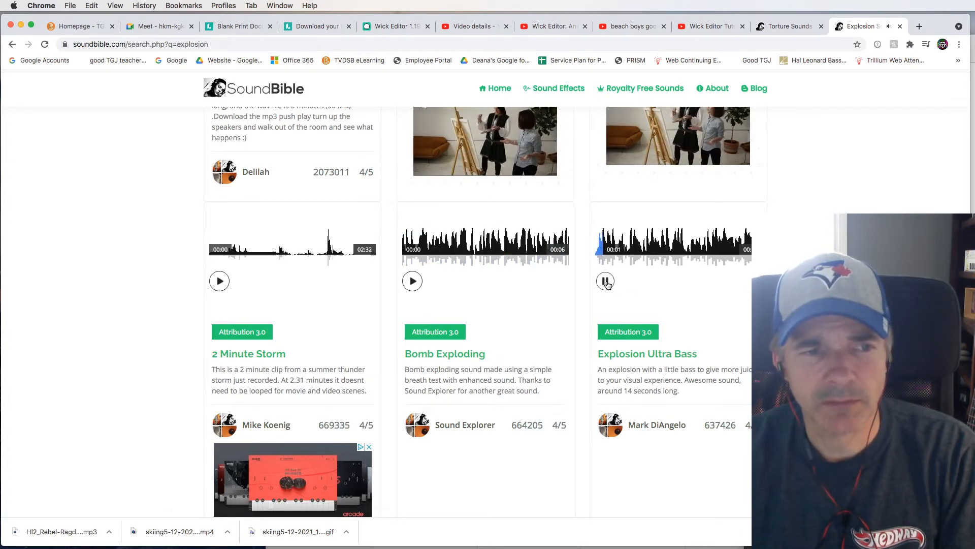
left_click(606, 281)
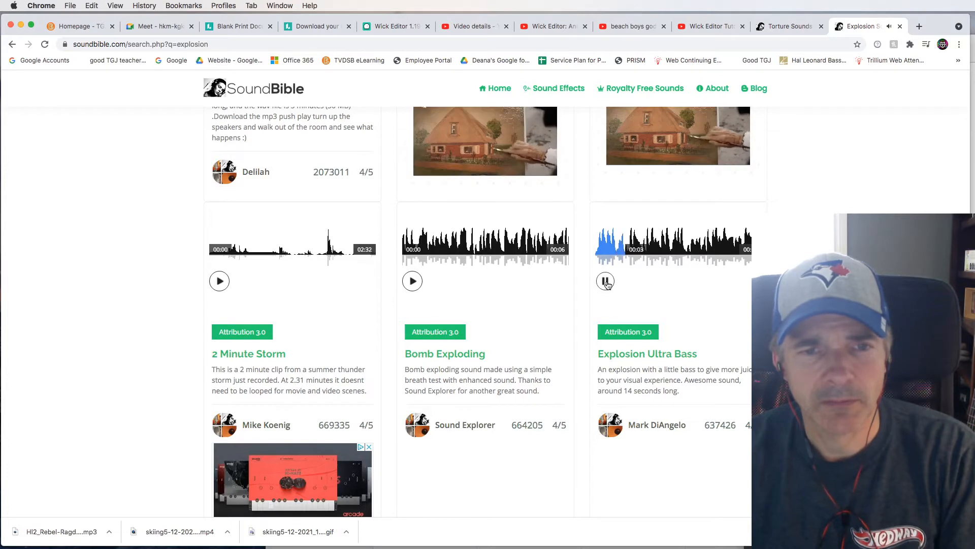
left_click(219, 284)
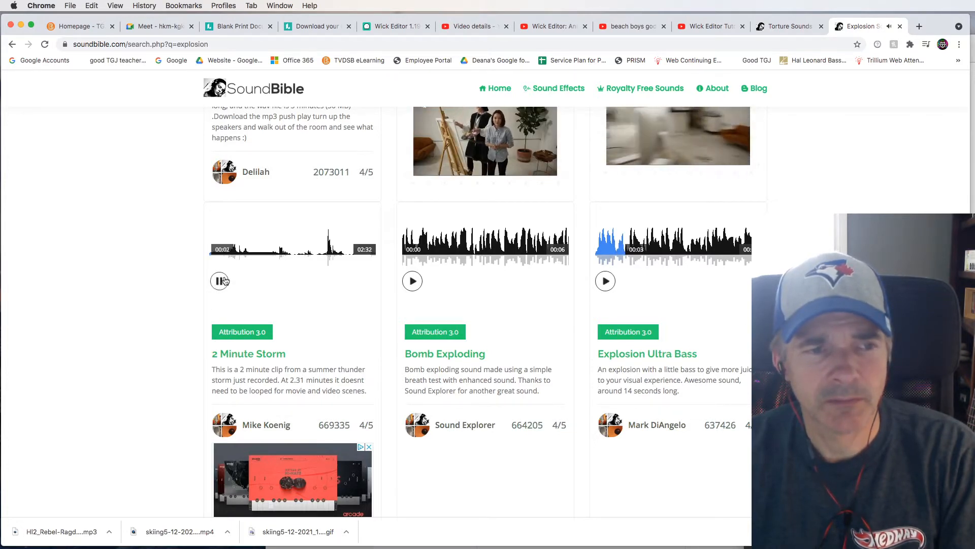
left_click(243, 252)
left_click(219, 281)
Listen to the Shotgun Blast and Gun Battle Sound previews in the first row of results.
scroll(312, 318, "up", 3)
scroll(312, 319, "up", 6)
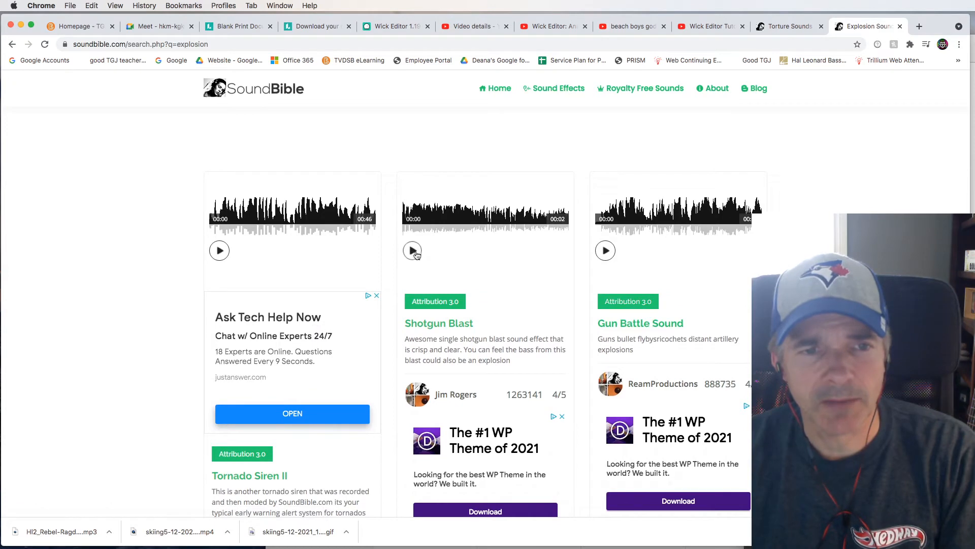
left_click(413, 251)
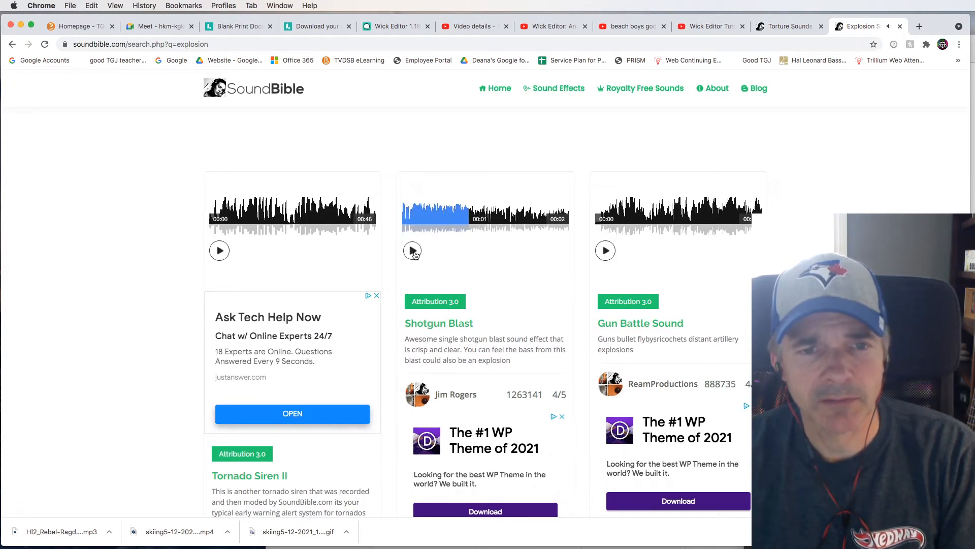
left_click(605, 251)
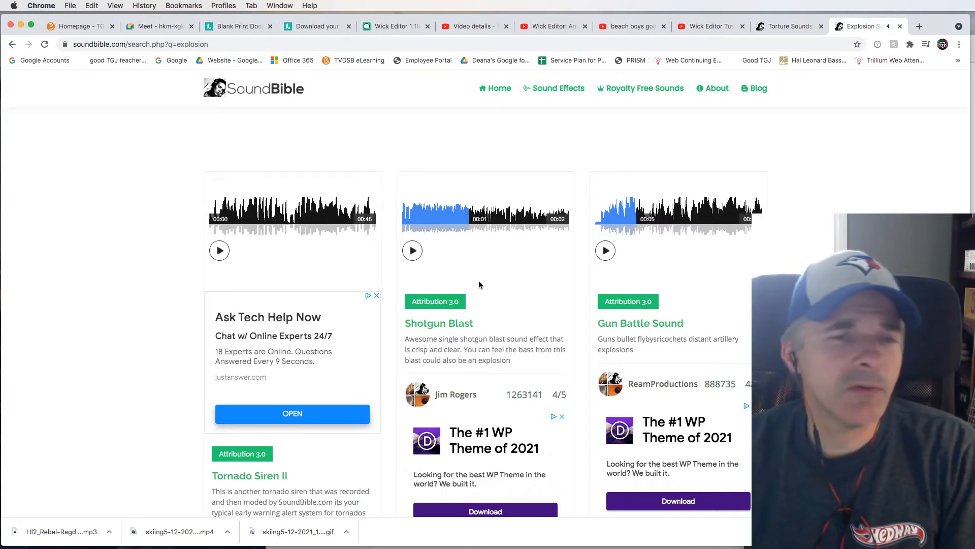
Browse the explosion sound results to choose a clip for the animation.
scroll(478, 282, "up", 5)
scroll(479, 280, "down", 15)
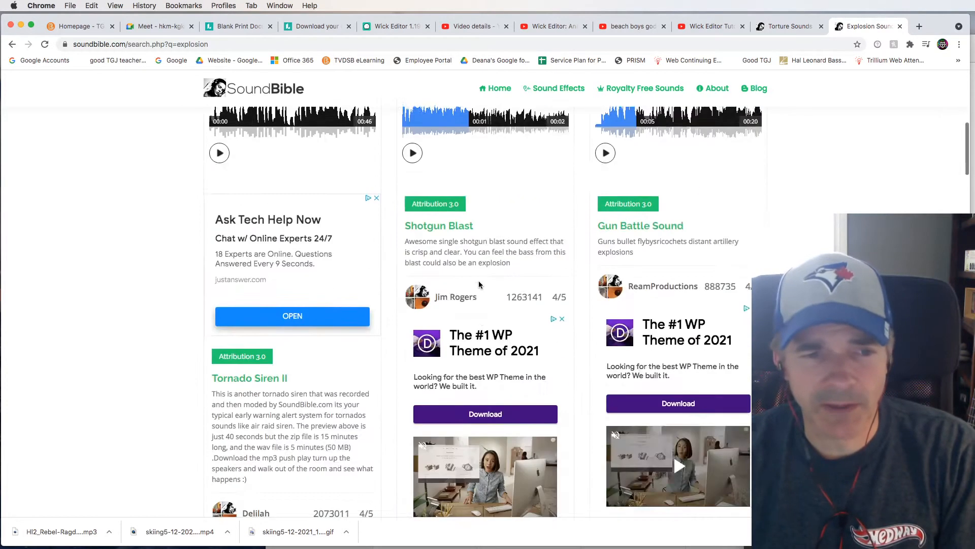
scroll(478, 280, "down", 4)
scroll(478, 281, "up", 4)
scroll(478, 280, "down", 5)
scroll(478, 280, "up", 5)
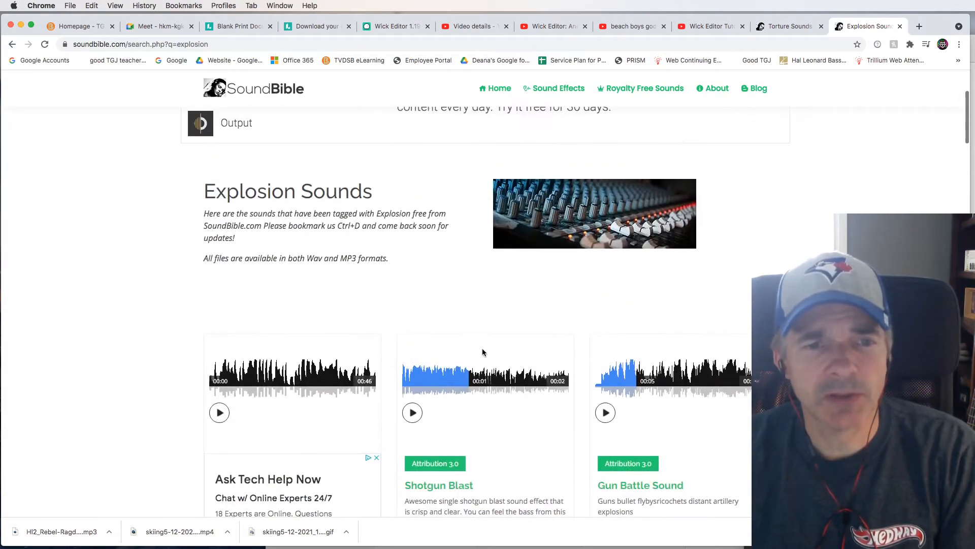
scroll(472, 391, "down", 2)
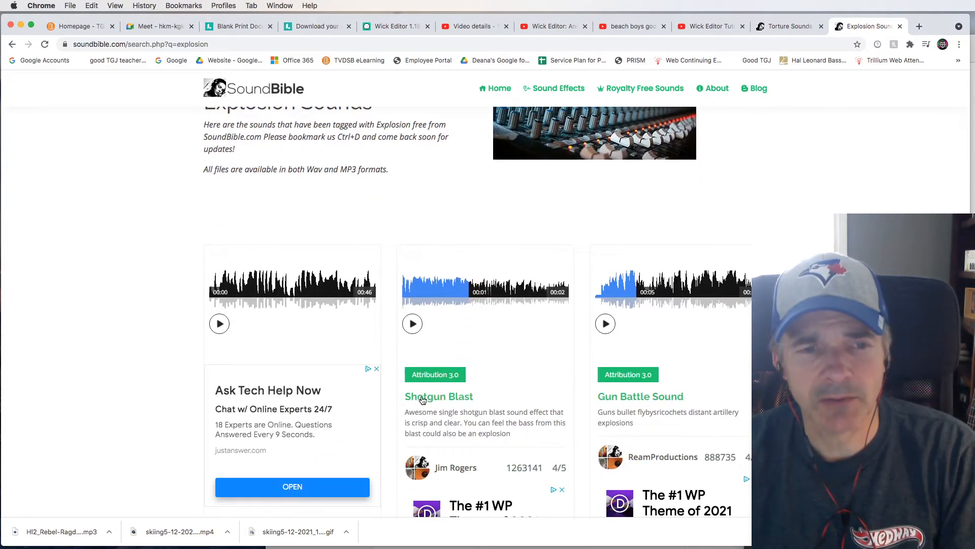
scroll(429, 396, "up", 5)
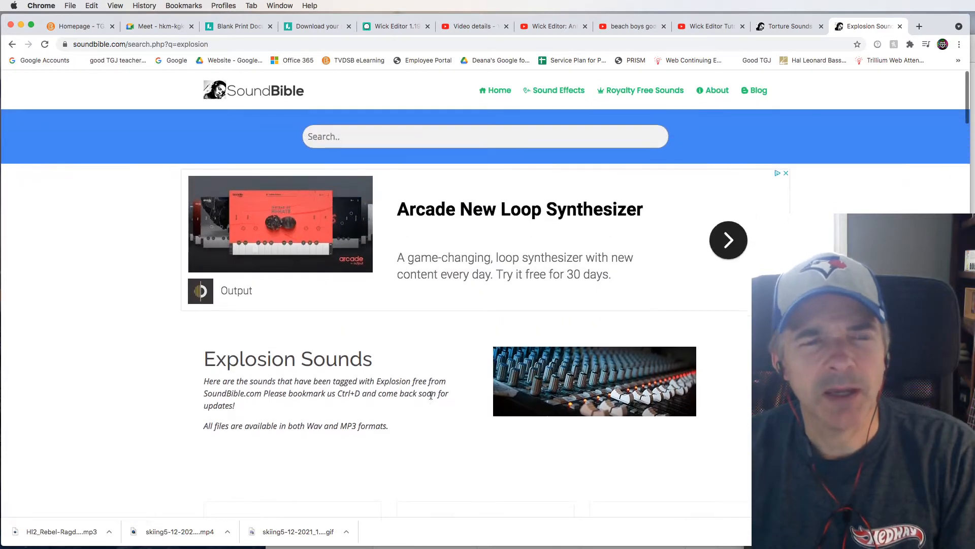
scroll(413, 244, "down", 5)
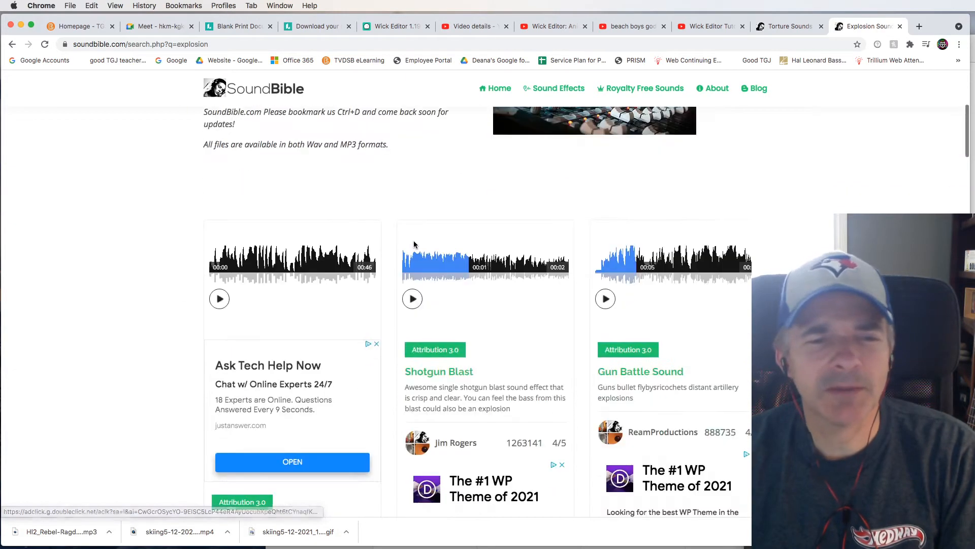
Open the Shotgun Blast sound's page and play its preview.
left_click(435, 373)
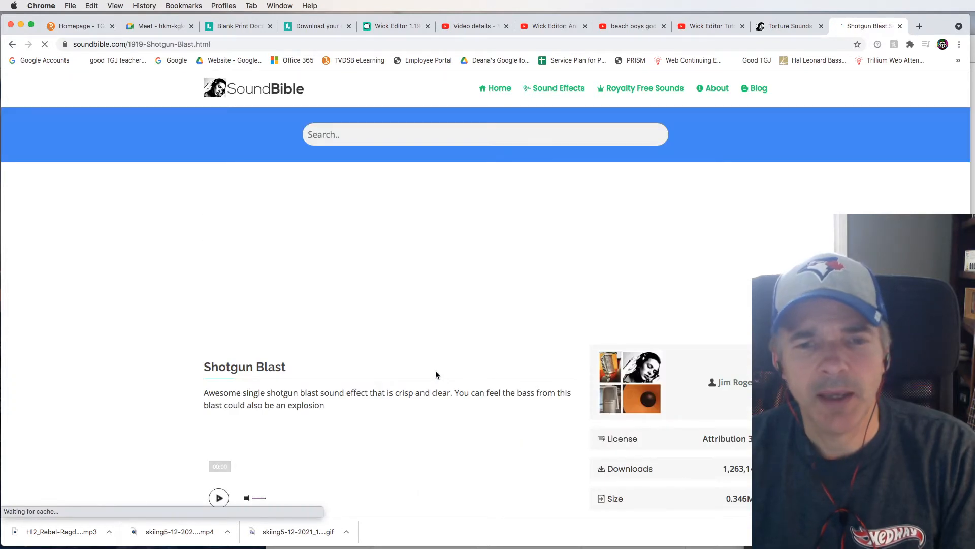
scroll(432, 383, "down", 3)
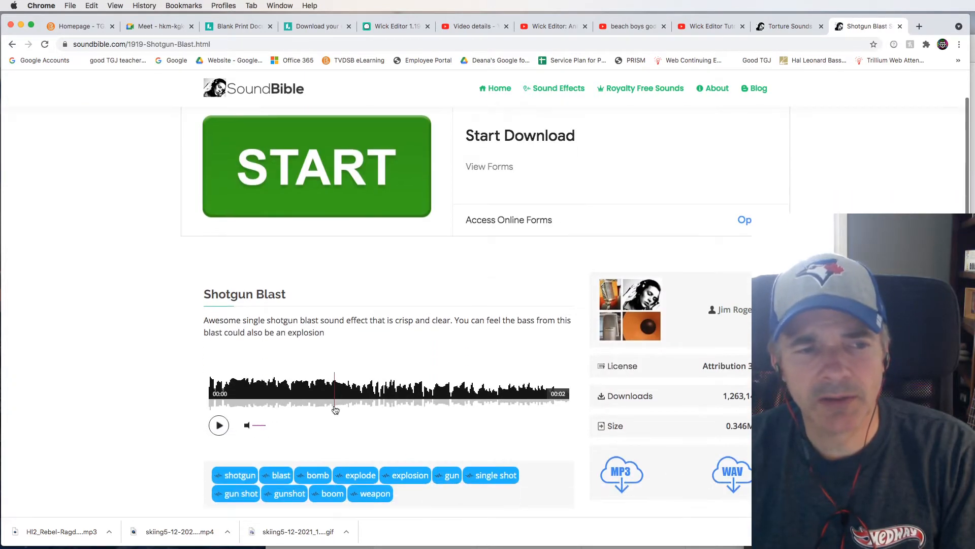
left_click(218, 426)
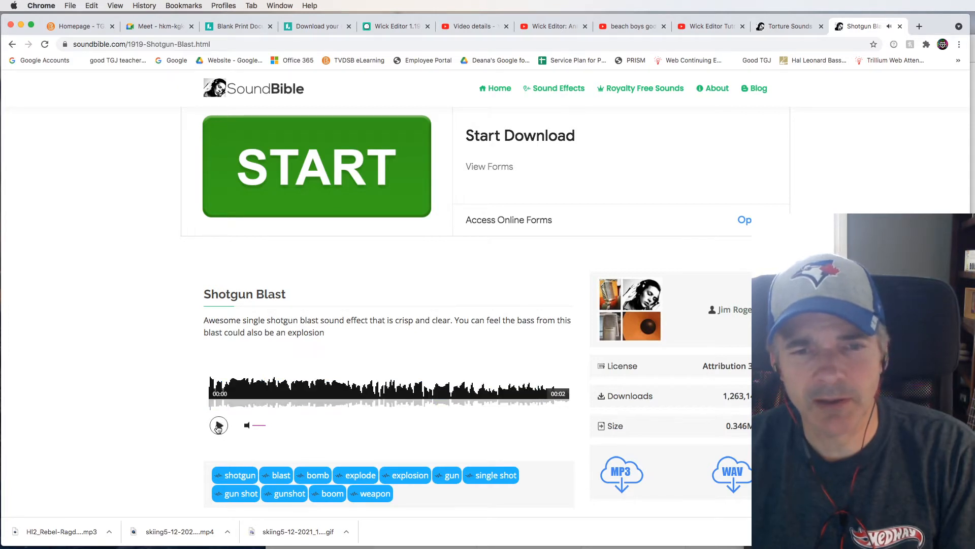
Download the Shotgun Blast sound in MP3 format.
scroll(541, 427, "down", 3)
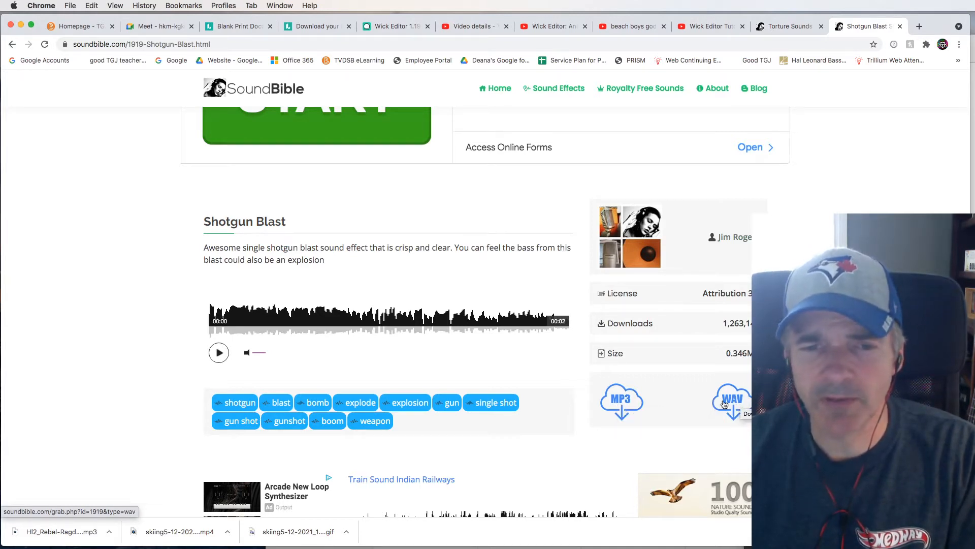
left_click(620, 401)
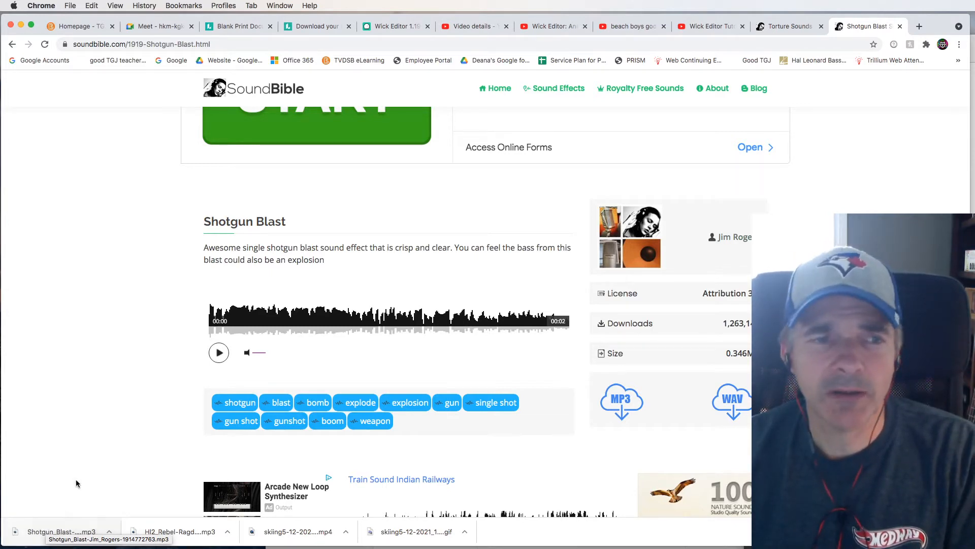
scroll(75, 477, "up", 3)
scroll(76, 478, "up", 2)
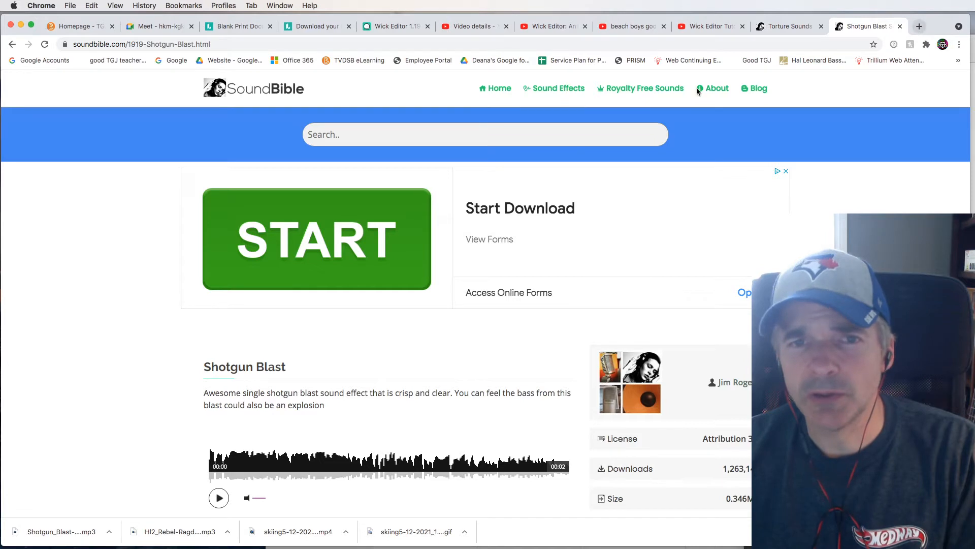
Go to youtube.com and search for "explosion sound effect".
left_click(457, 46)
type("youtube.com")
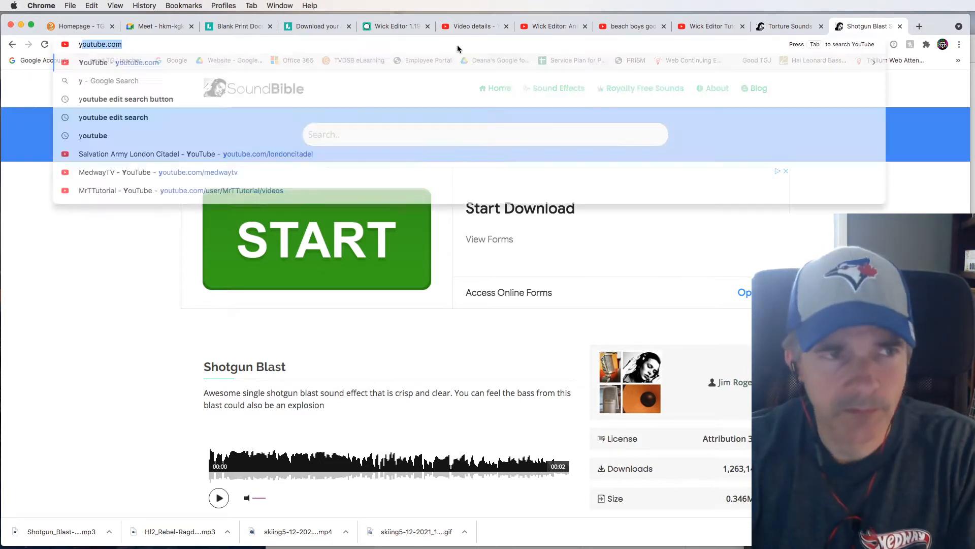
key("Return")
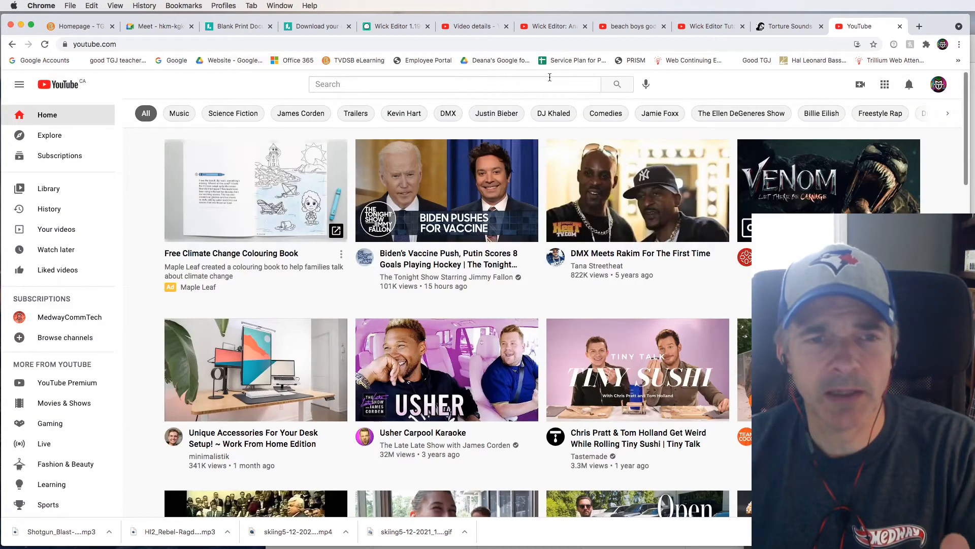
left_click(372, 87)
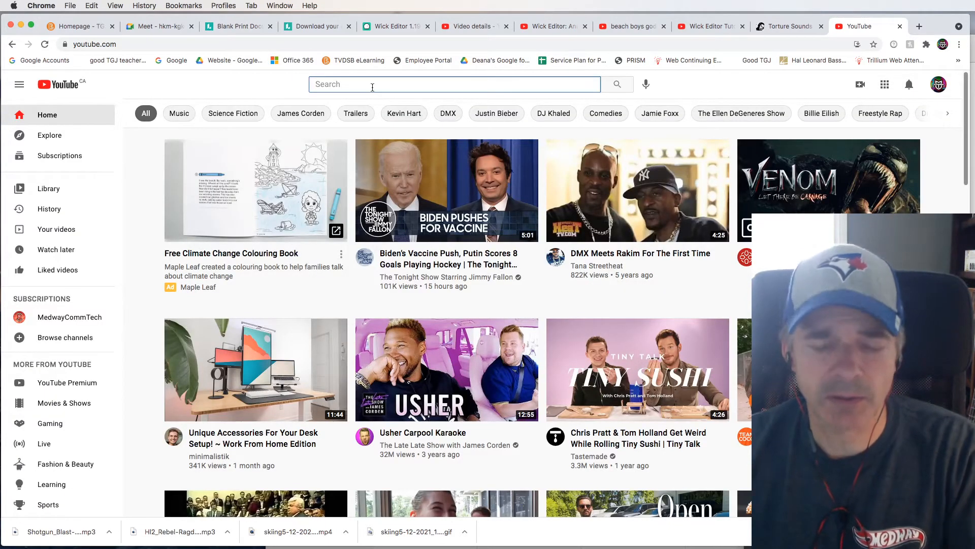
type("explo")
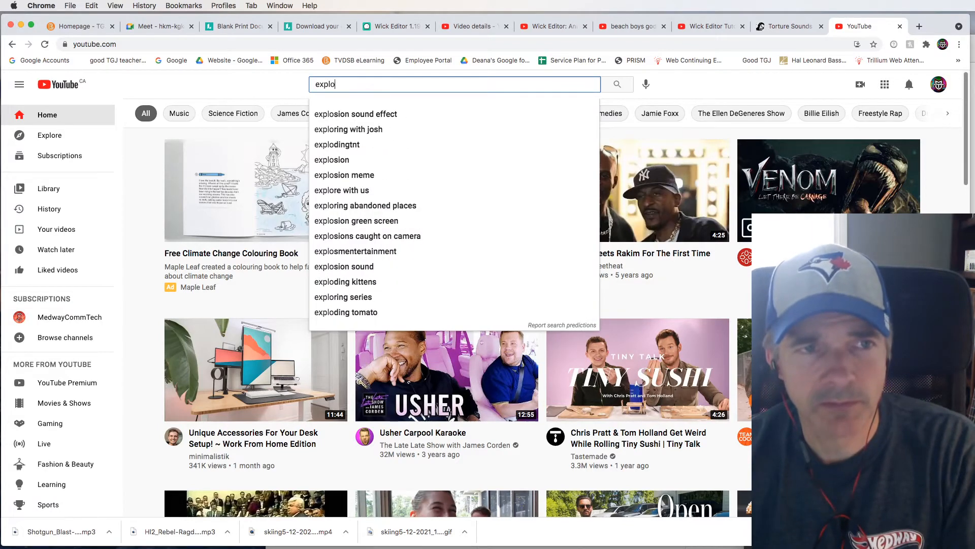
type("sion sou")
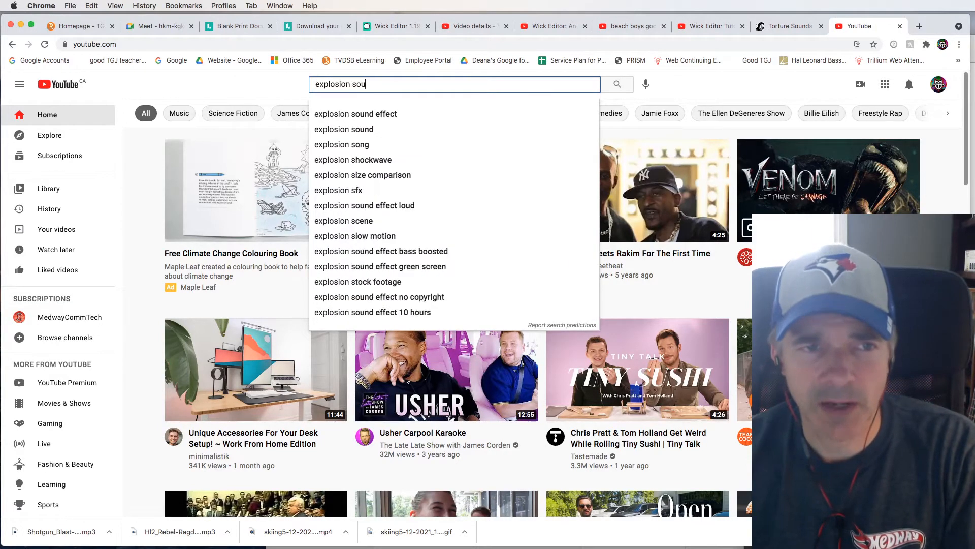
type("nd effect")
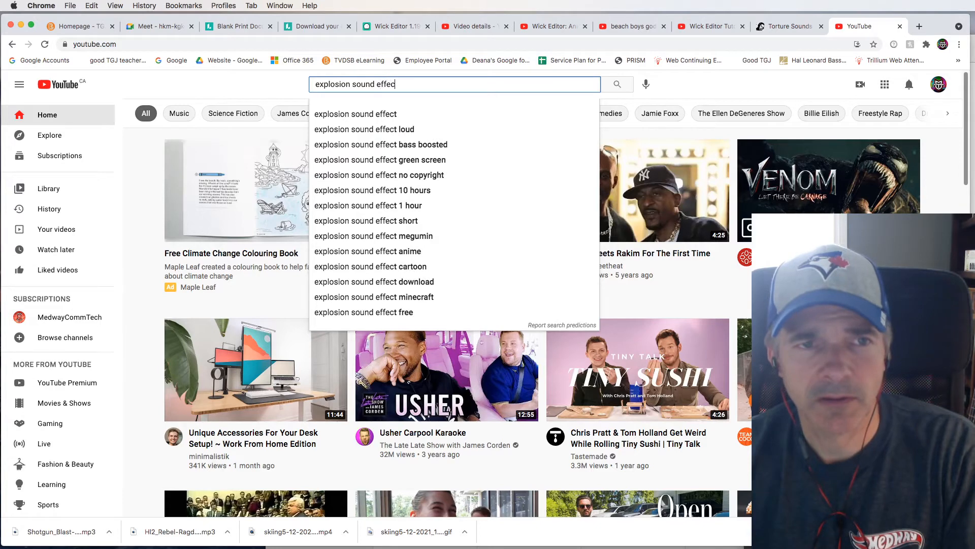
key("Return")
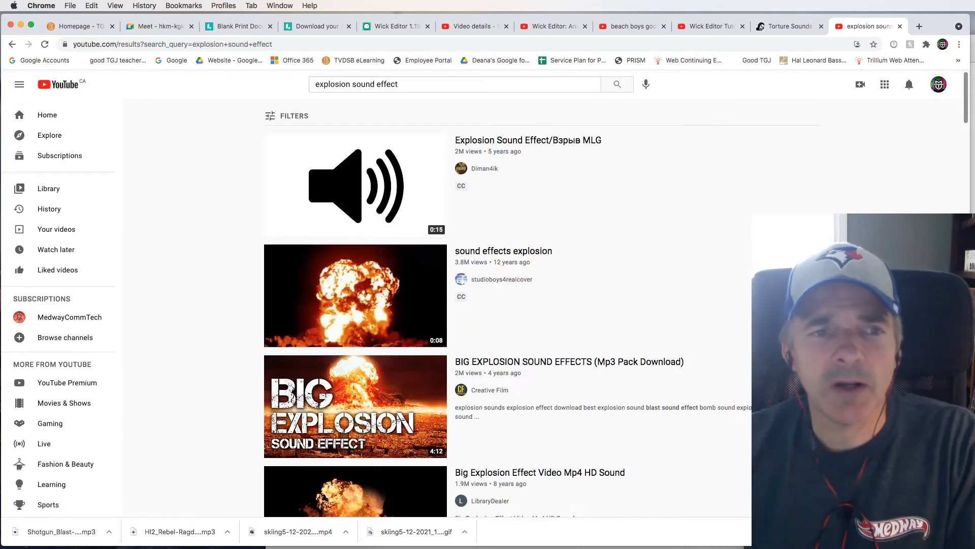
Listen to the videos "Explosion Sound Effect/Взрыв MLG" and "sound effects explosion", returning to the search results after each.
left_click(360, 185)
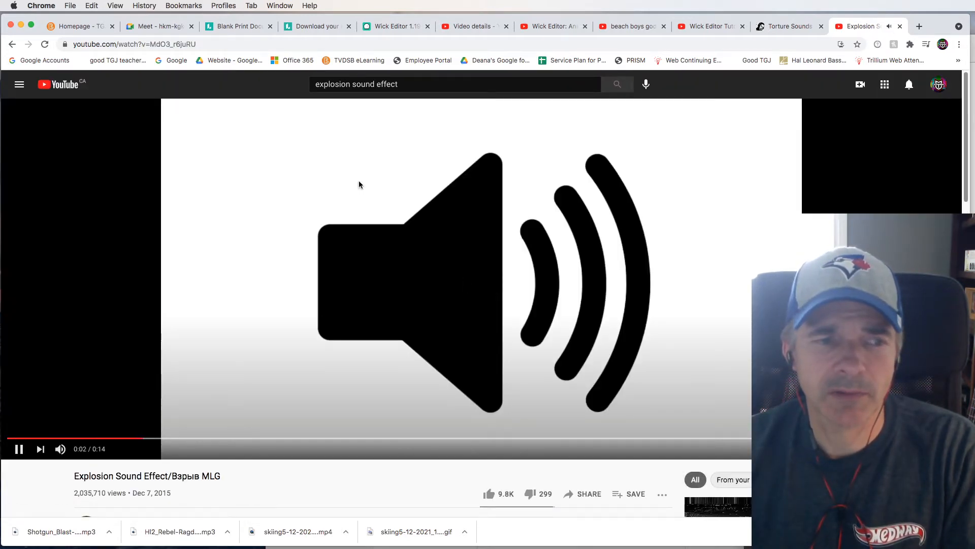
left_click(11, 45)
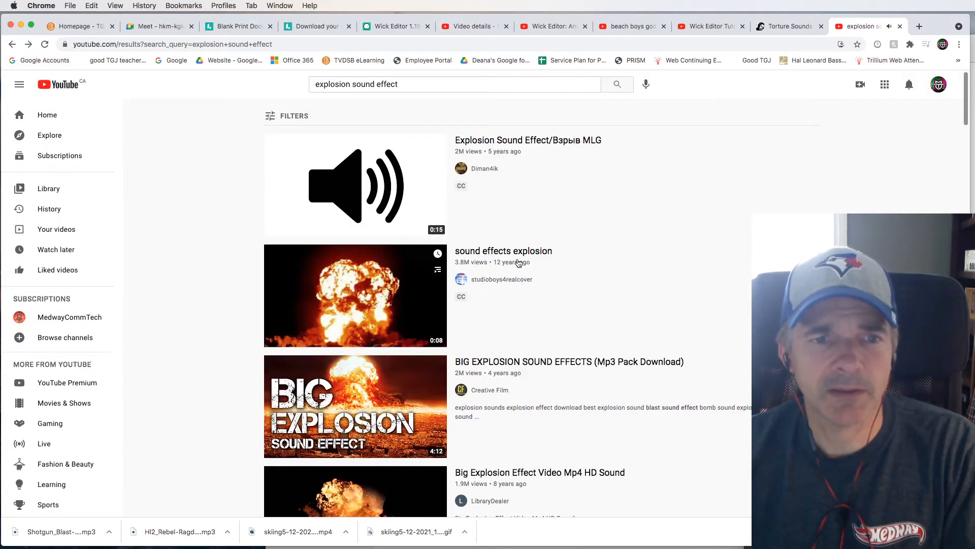
left_click(377, 294)
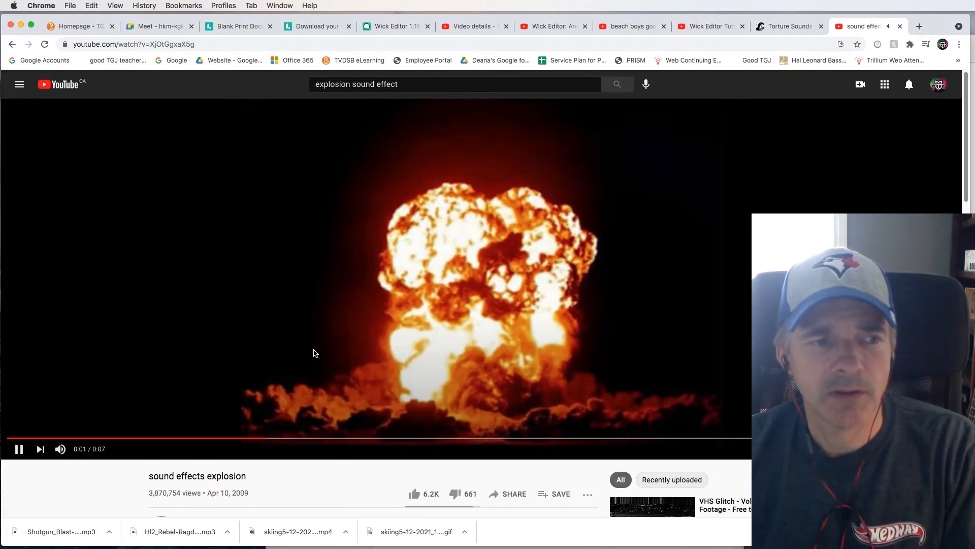
left_click(11, 45)
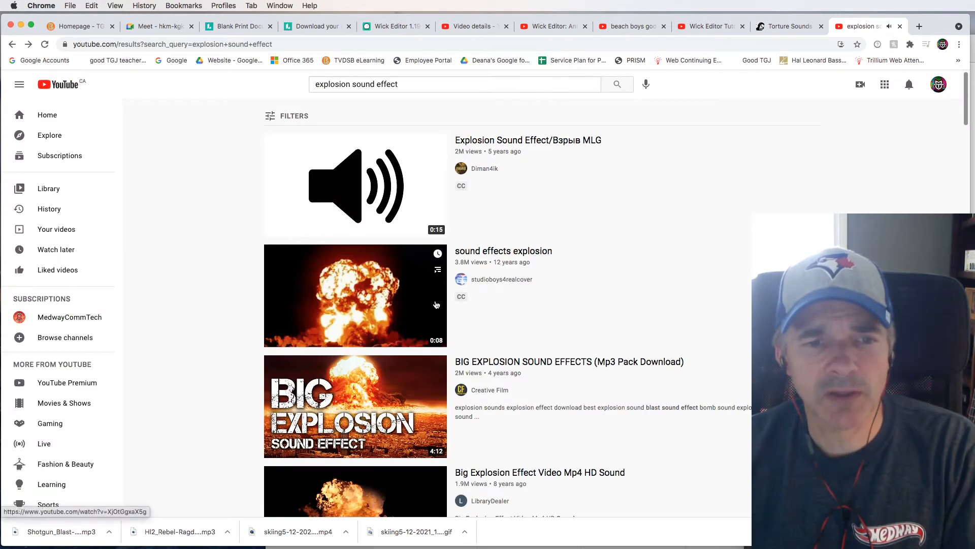
Play the "BIG EXPLOSION SOUND EFFECTS (Mp3 Pack Download)" video, skip past its intro to listen to the sounds, and return to the results.
mouse_move(454, 435)
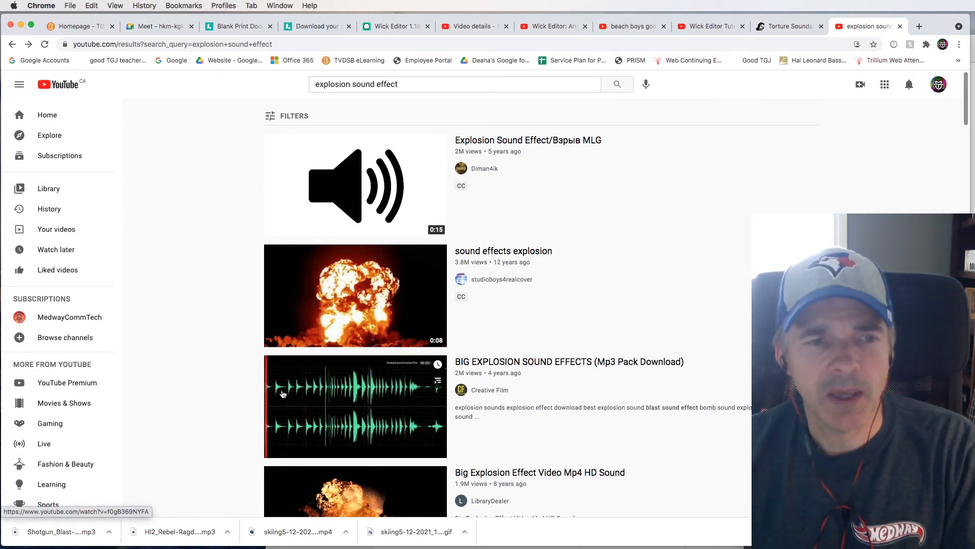
left_click(476, 384)
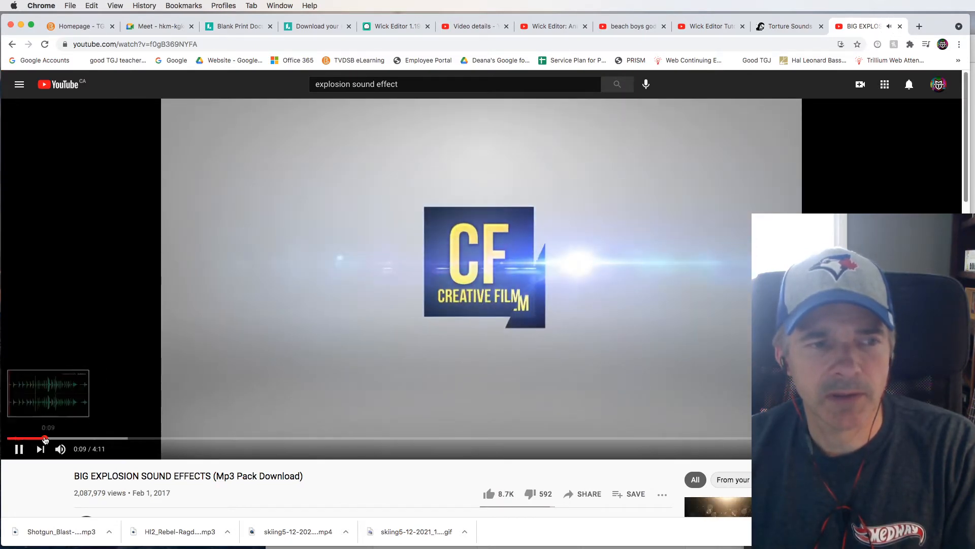
left_click(58, 439)
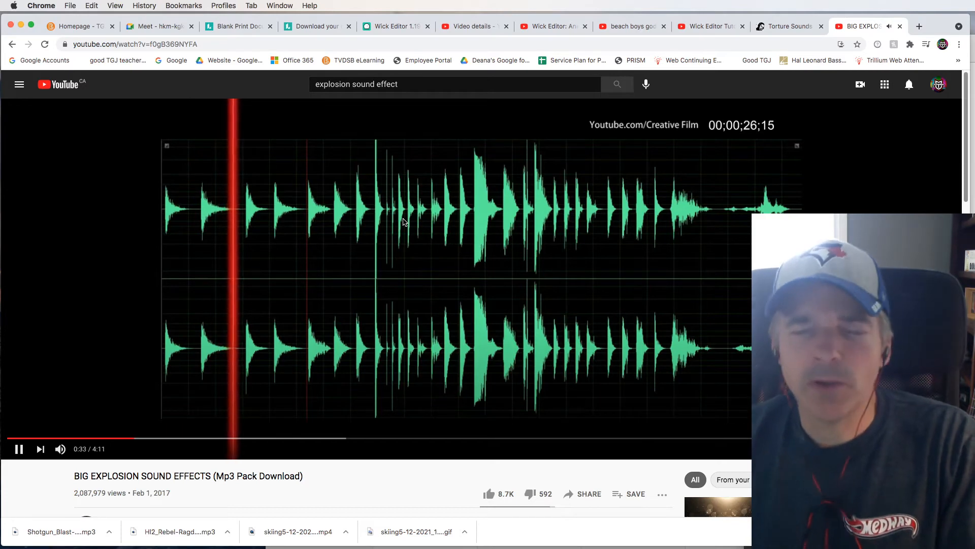
left_click(13, 45)
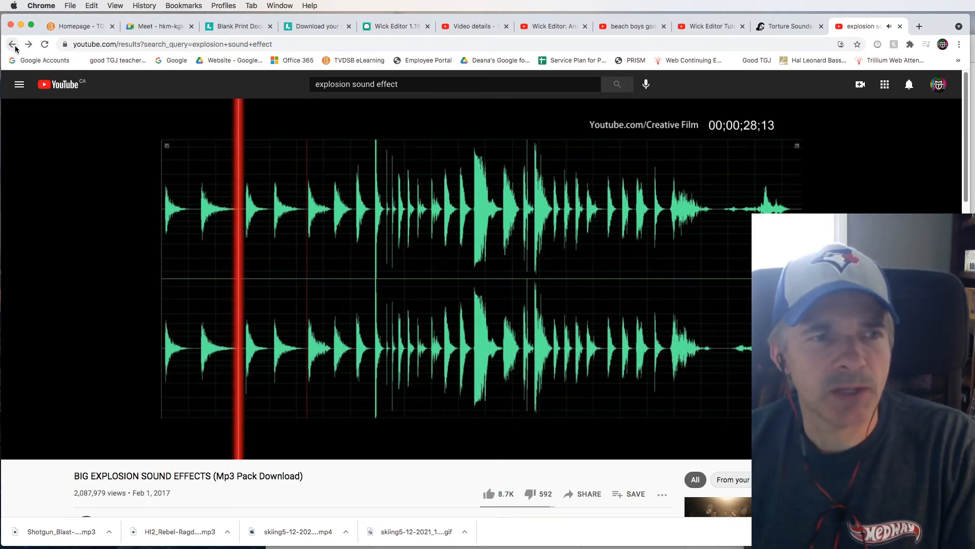
Find the "Big Explosion Effect Video Mp4 HD Sound" video in the results and play it.
scroll(388, 270, "down", 2)
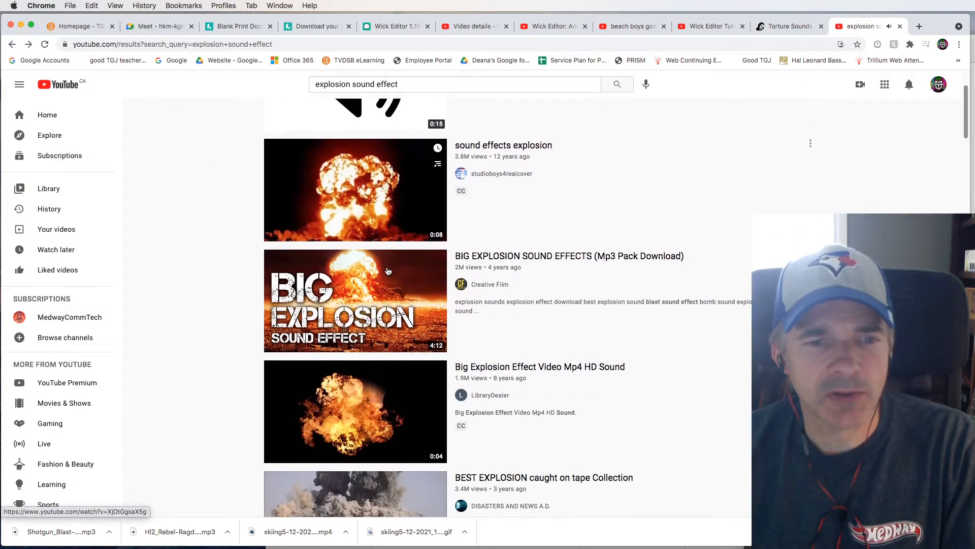
scroll(389, 271, "down", 3)
scroll(354, 322, "up", 1)
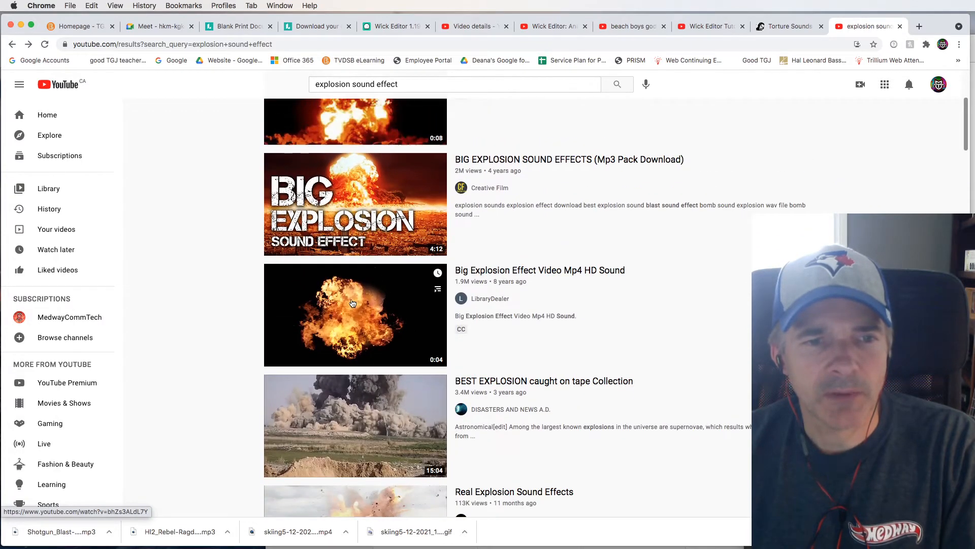
left_click(344, 302)
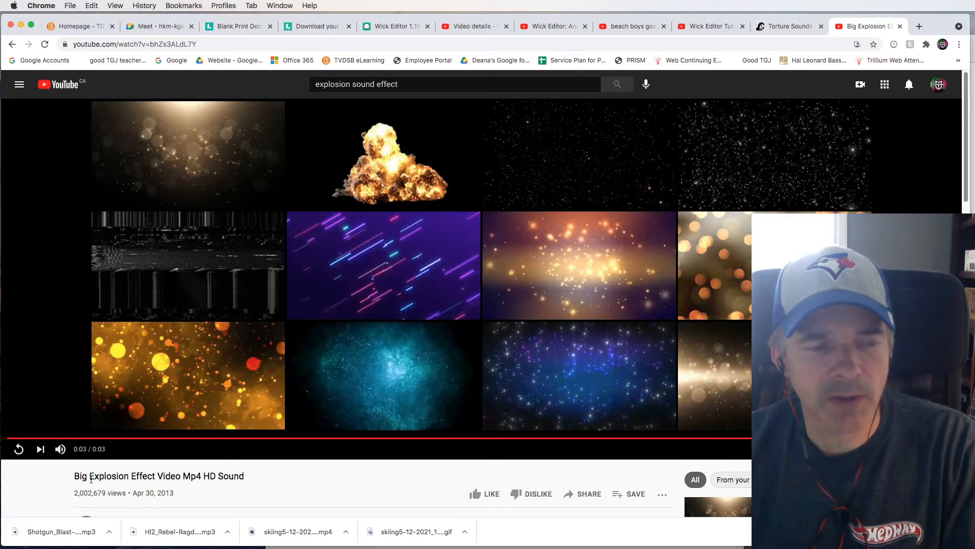
Copy the web address of the "Big Explosion Effect Video Mp4 HD Sound" video.
left_click_drag(80, 476, 168, 476)
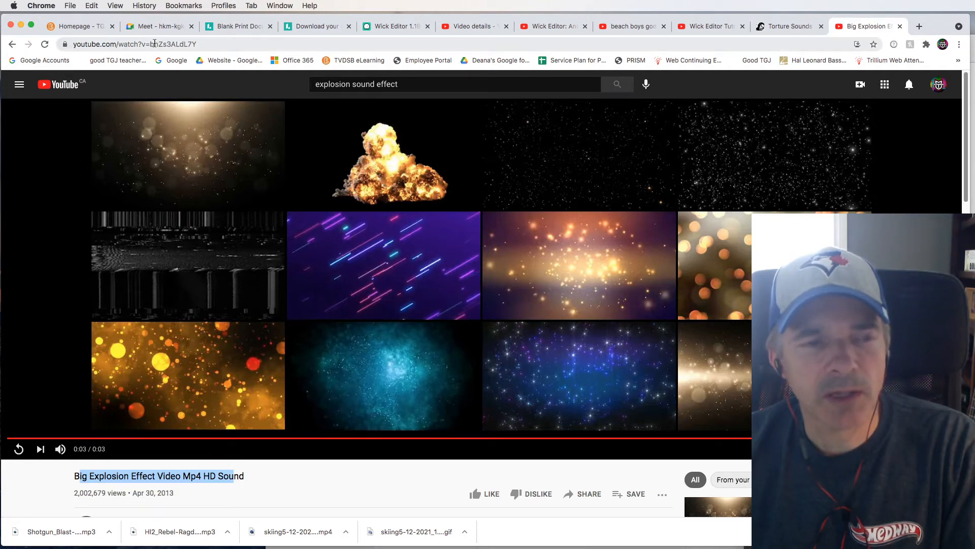
left_click_drag(211, 45, 52, 44)
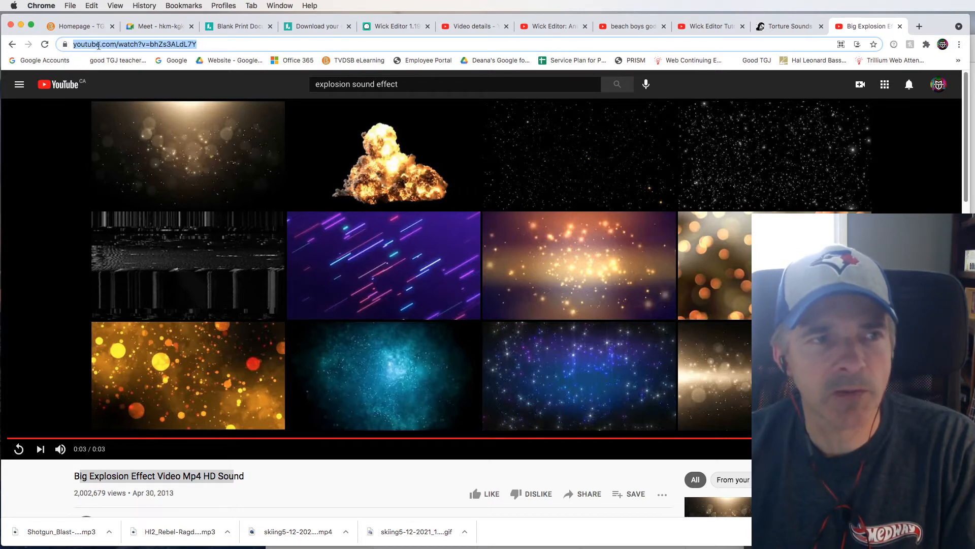
right_click(155, 45)
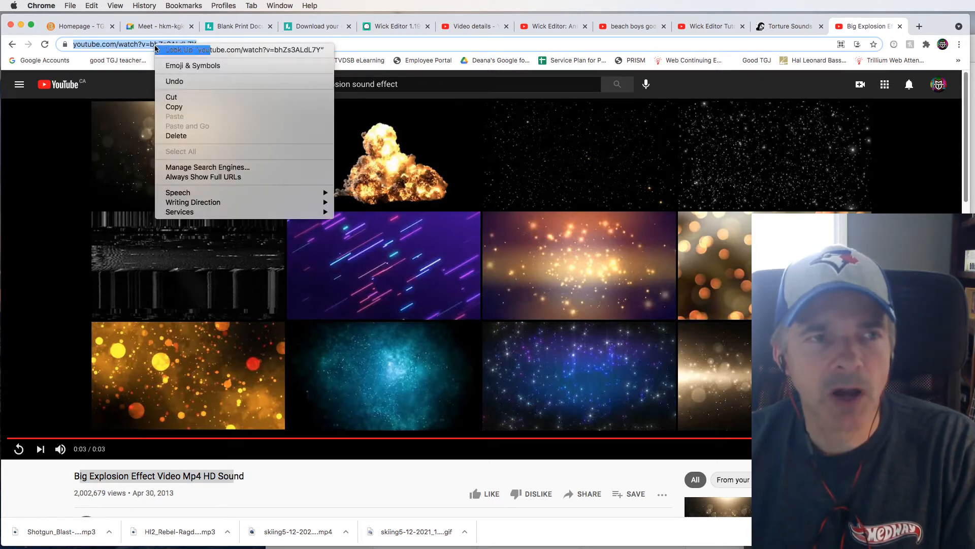
left_click(174, 105)
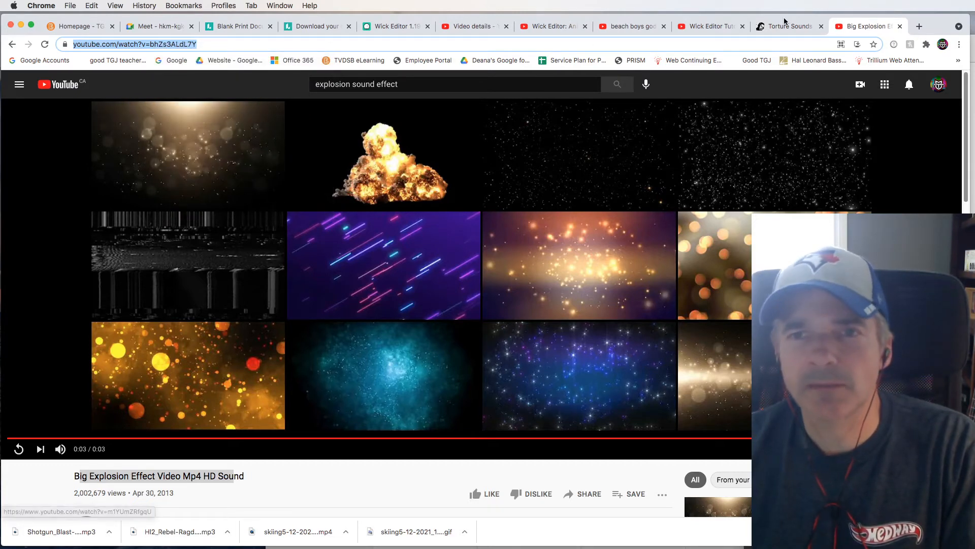
Search Google for "download youtube" in a new tab and look through the results for a video downloader site.
left_click(912, 32)
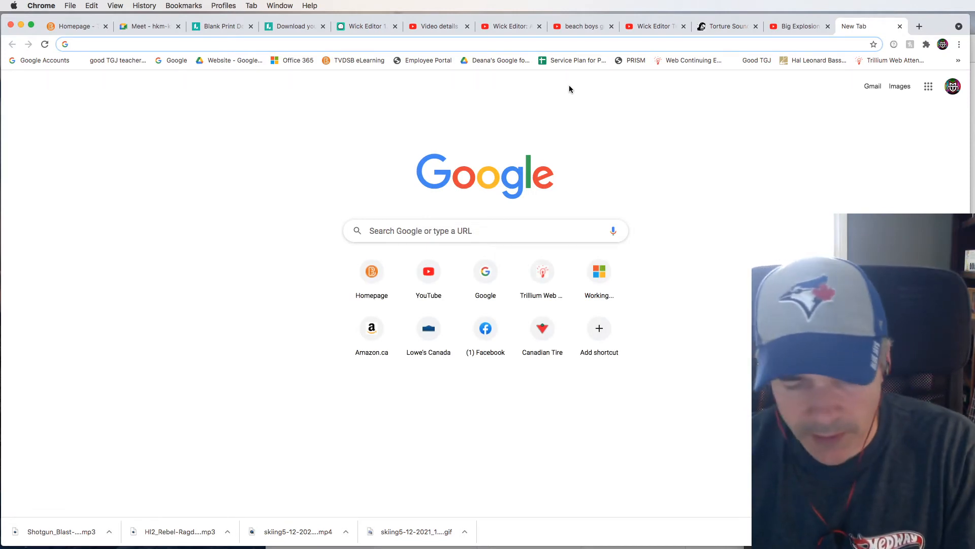
type("download youtube")
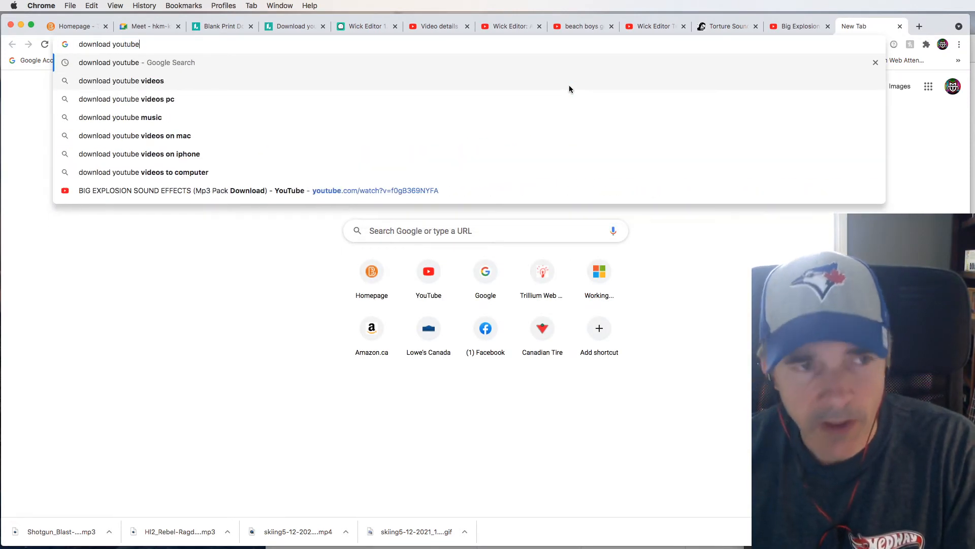
key("Return")
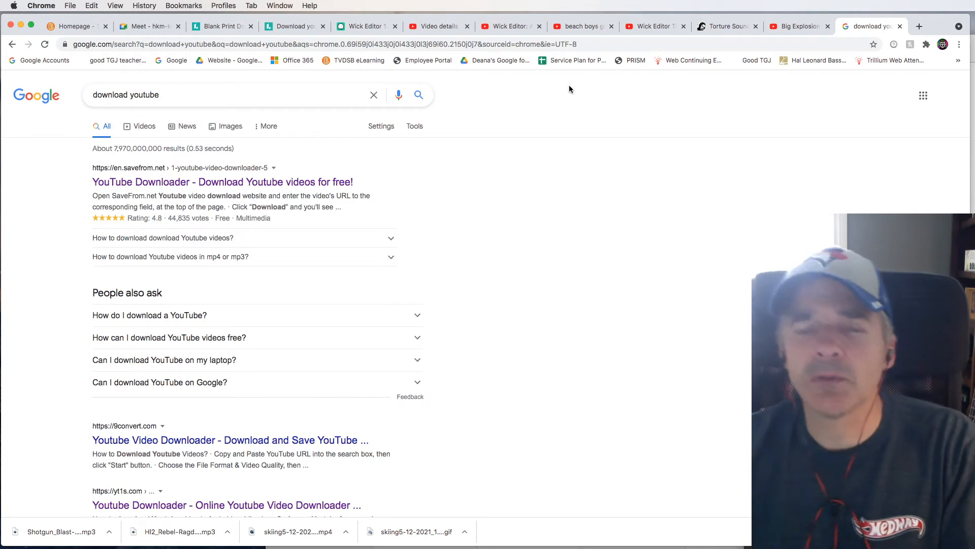
scroll(263, 256, "down", 10)
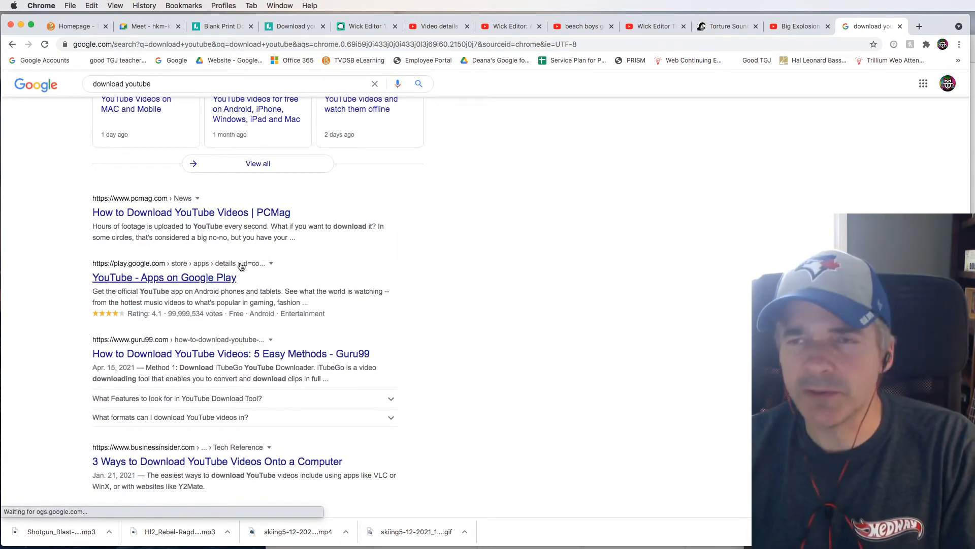
scroll(241, 266, "up", 5)
scroll(242, 266, "down", 2)
scroll(240, 266, "up", 2)
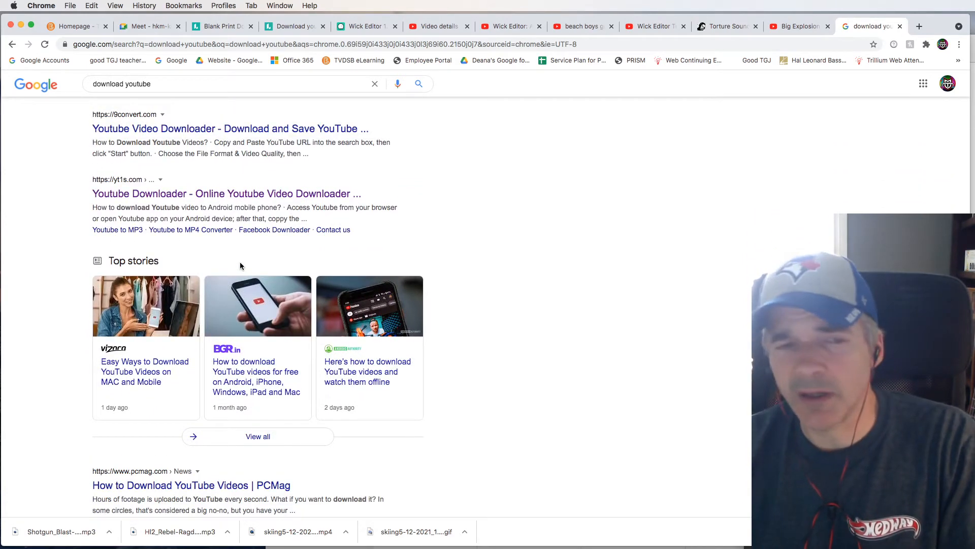
scroll(261, 274, "down", 4)
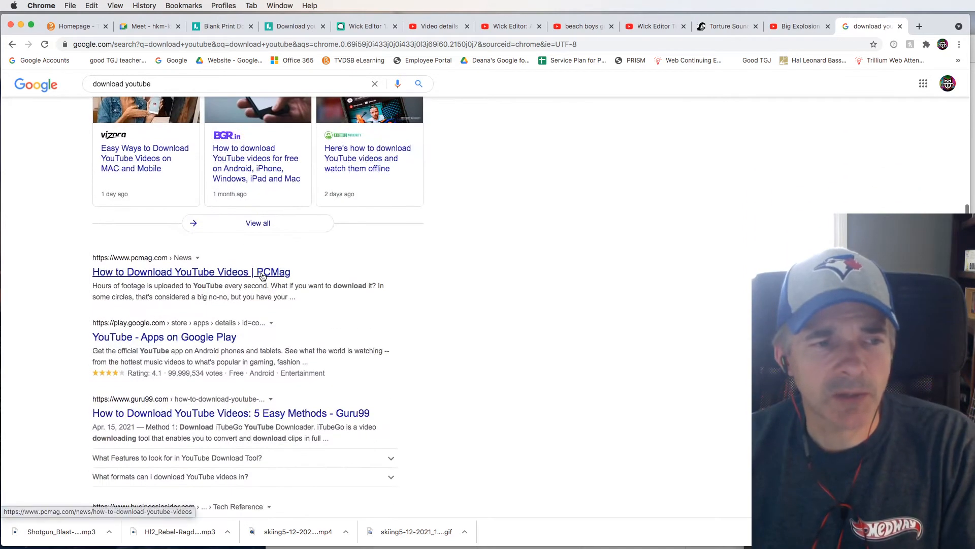
scroll(261, 275, "up", 10)
scroll(261, 273, "down", 1)
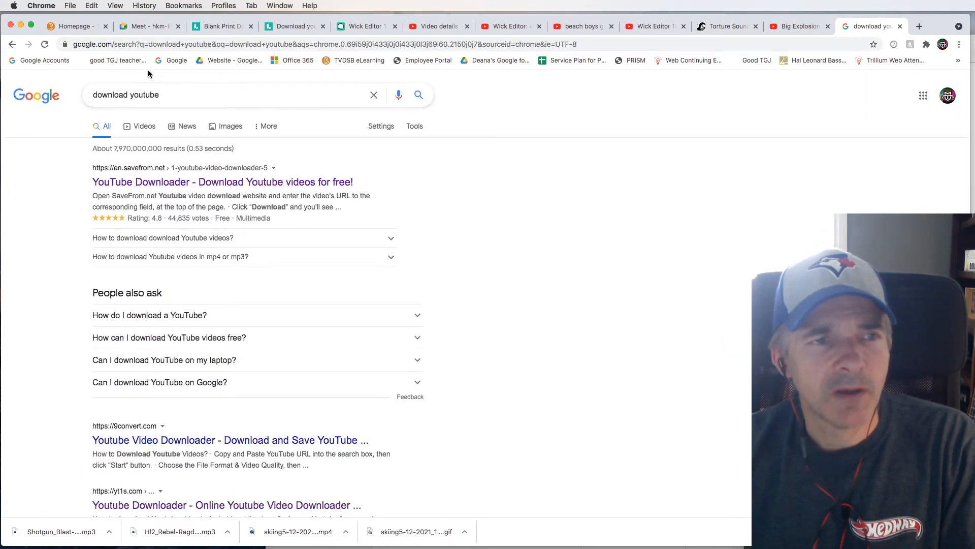
Open the ytmp3.cc converter site and paste the copied YouTube video address as the video URL.
left_click_drag(171, 95, 80, 96)
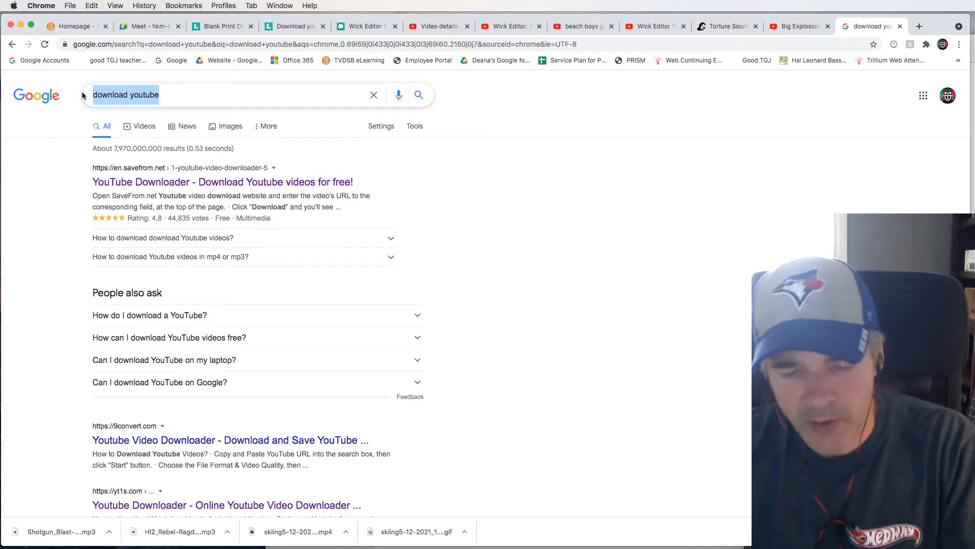
left_click(152, 44)
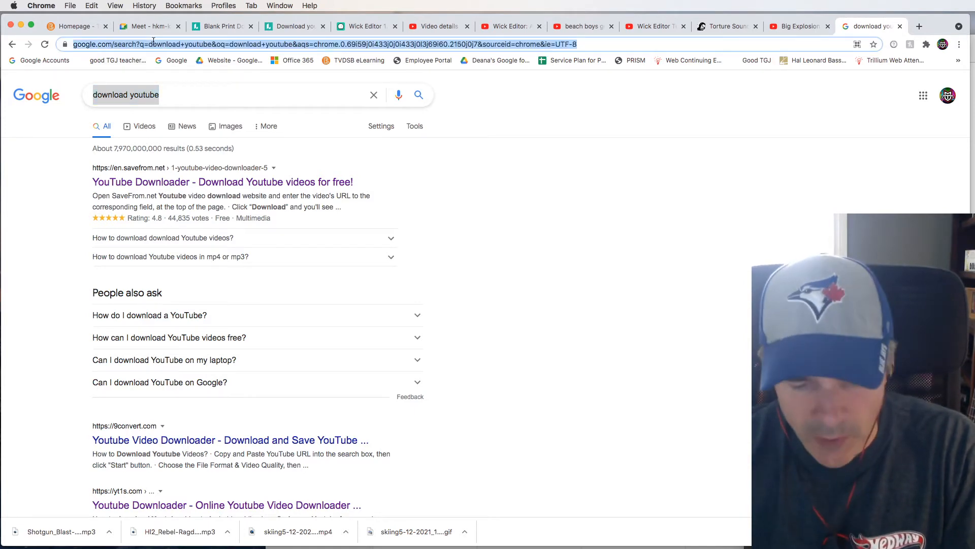
type("yt")
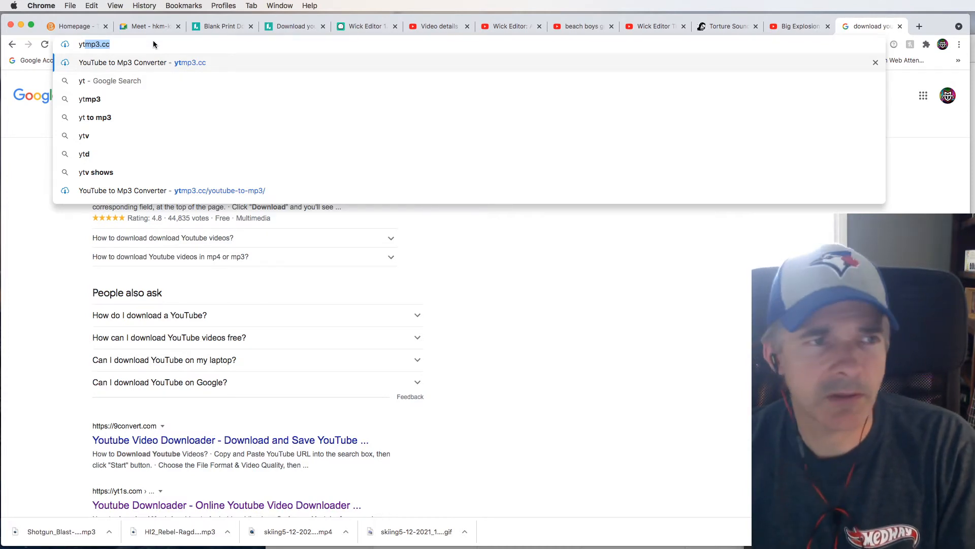
key("Return")
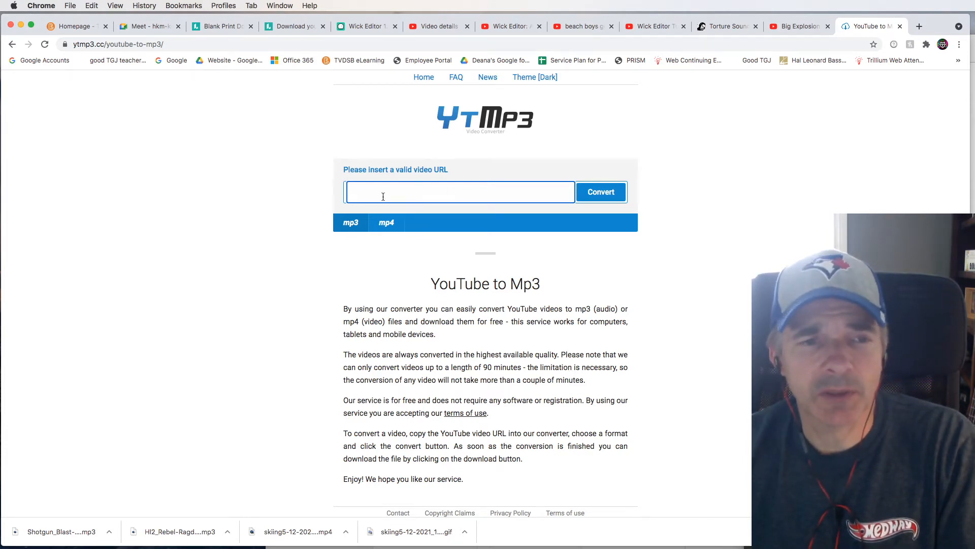
right_click(355, 196)
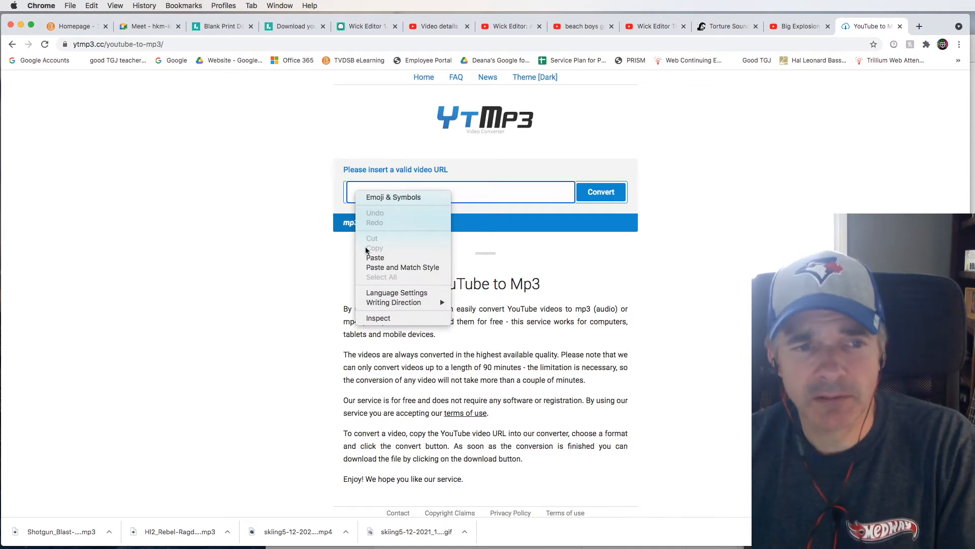
left_click(374, 257)
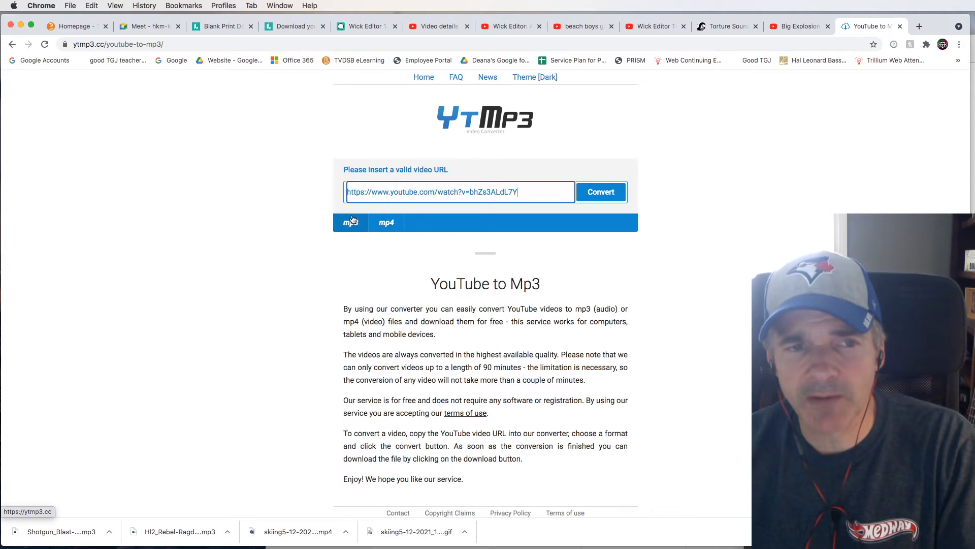
Convert the "Big Explosion Effect Video Mp4 HD Sound" video to MP3, download the file and close the advertising page that opens.
left_click(607, 191)
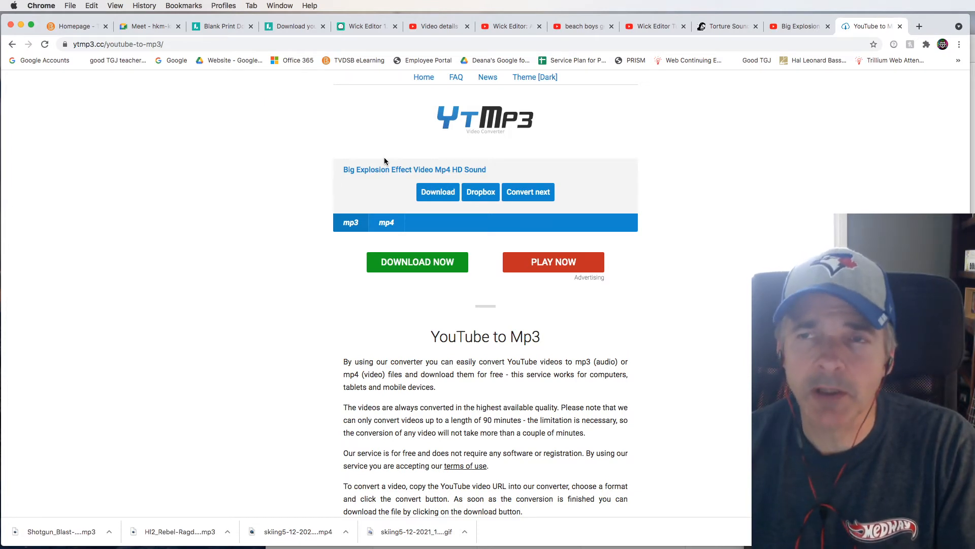
left_click(438, 190)
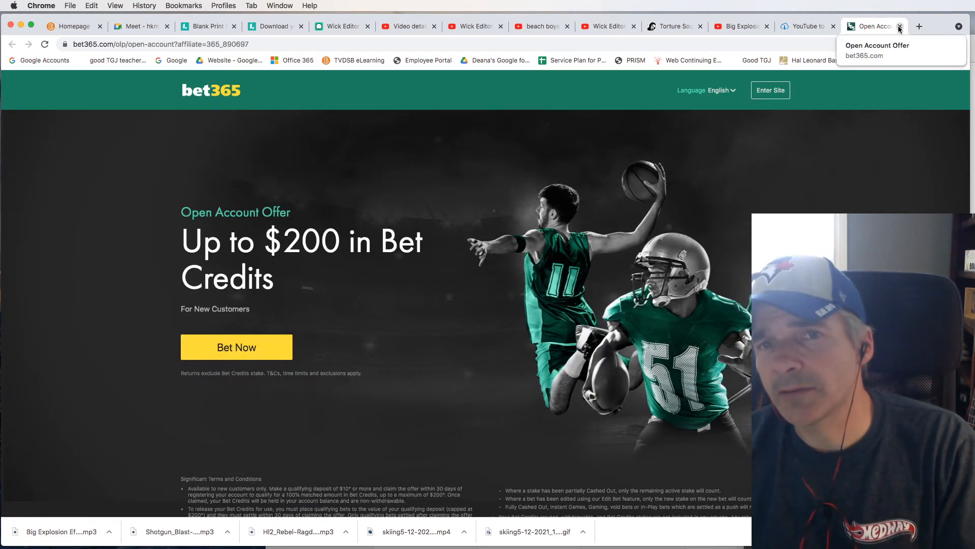
left_click(899, 27)
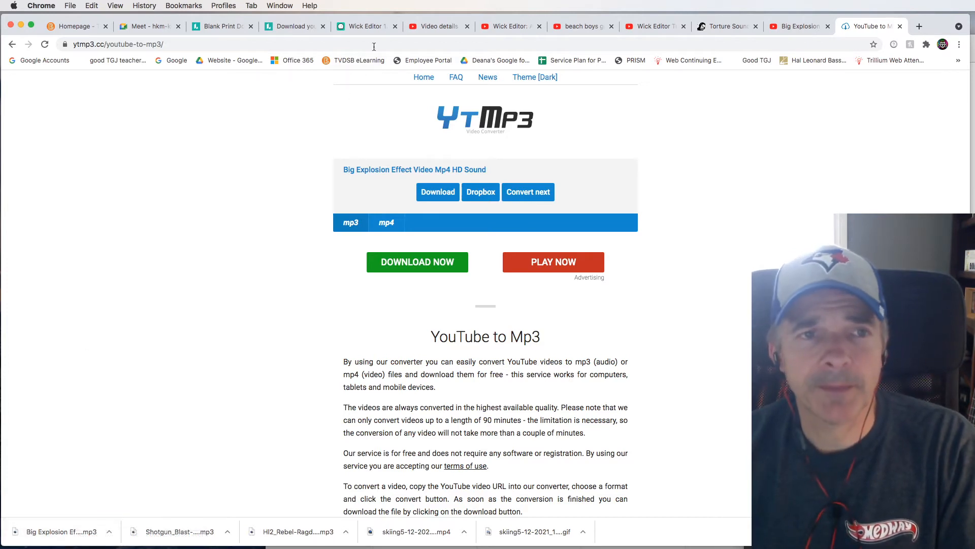
Switch to the skiing project in Wick Editor, check its framerate in the project settings and preview the animation.
left_click(373, 28)
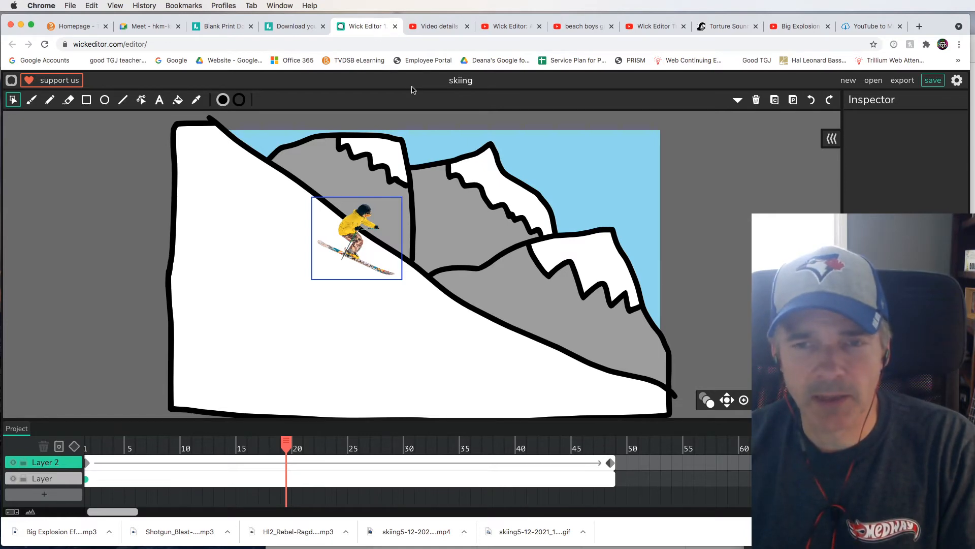
left_click(956, 80)
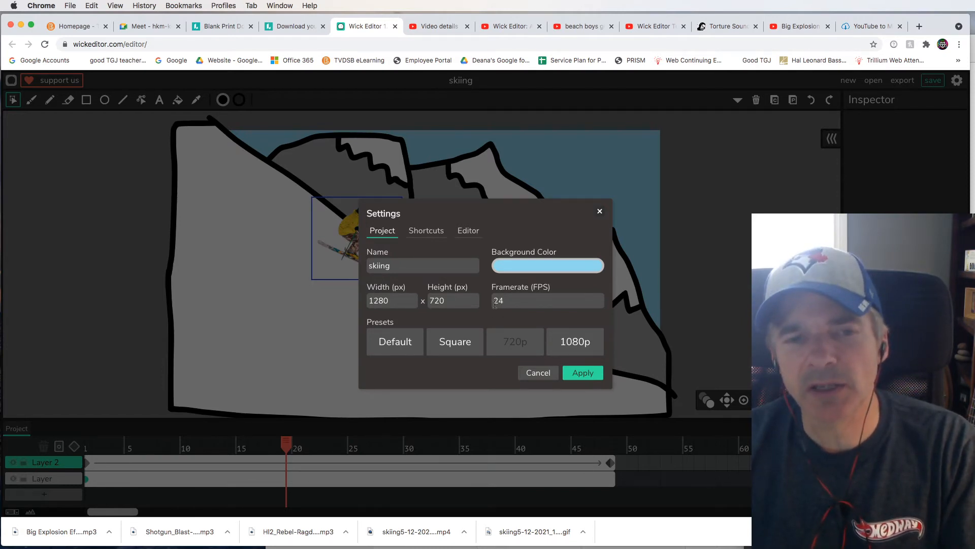
left_click(541, 375)
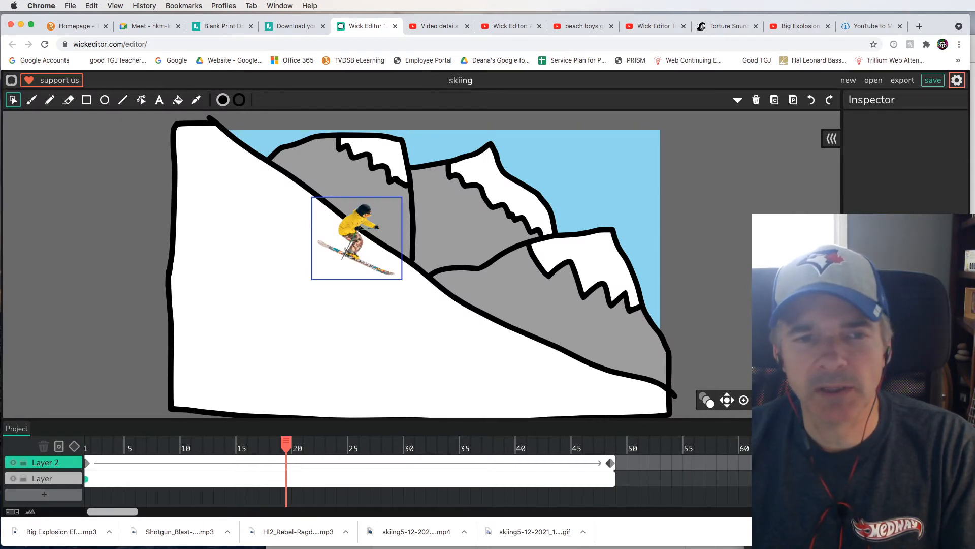
key("Return")
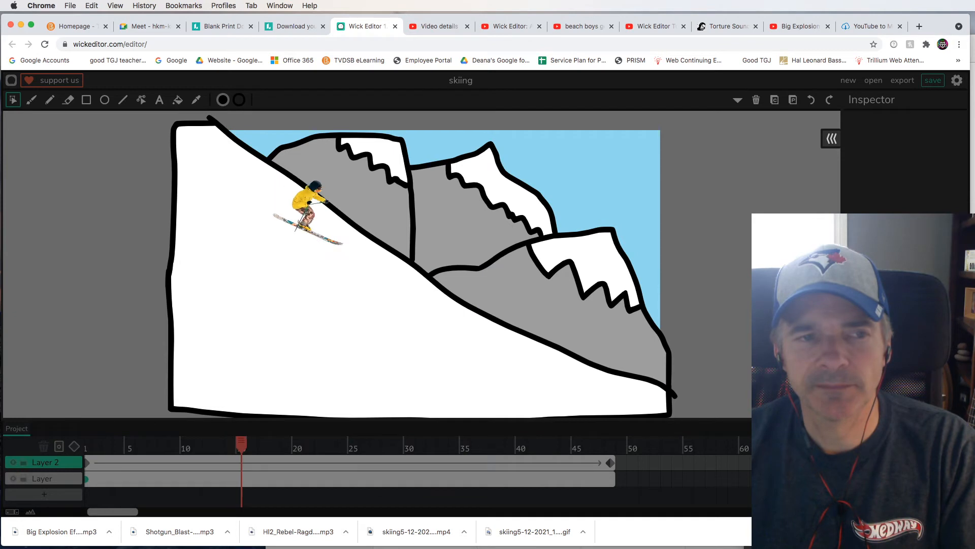
key("Return")
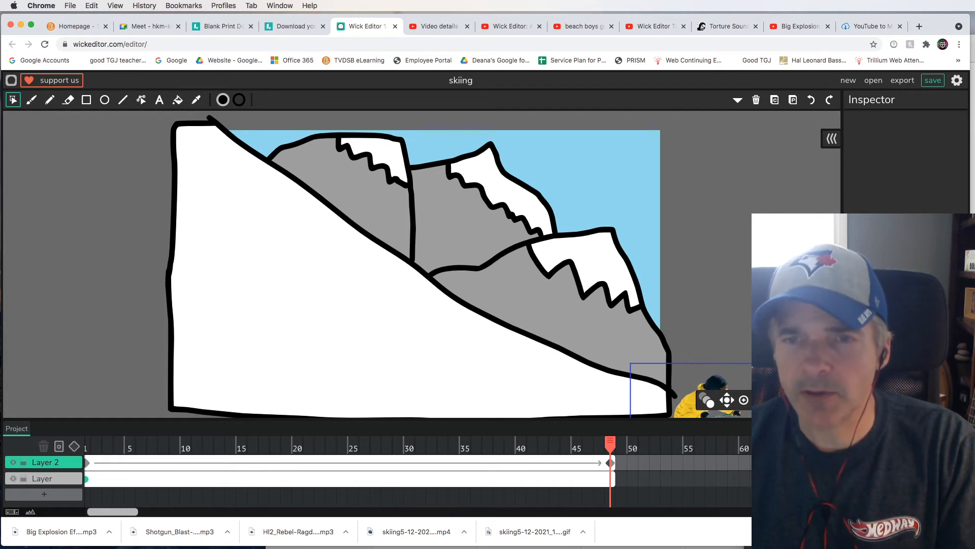
Import scream.mp3 from the Downloads folder into the Asset Library, with the browser window narrowed to reveal the library.
left_click_drag(969, 160, 751, 150)
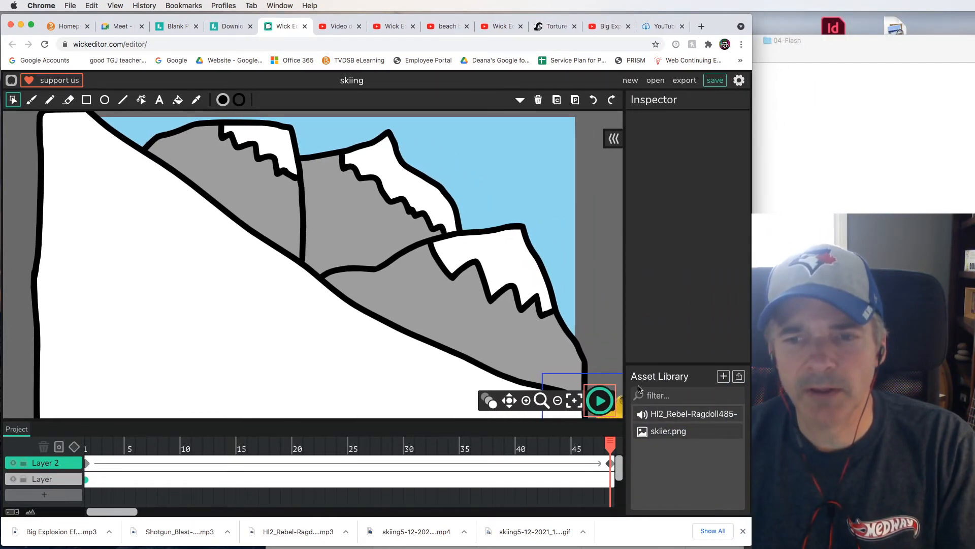
left_click(739, 376)
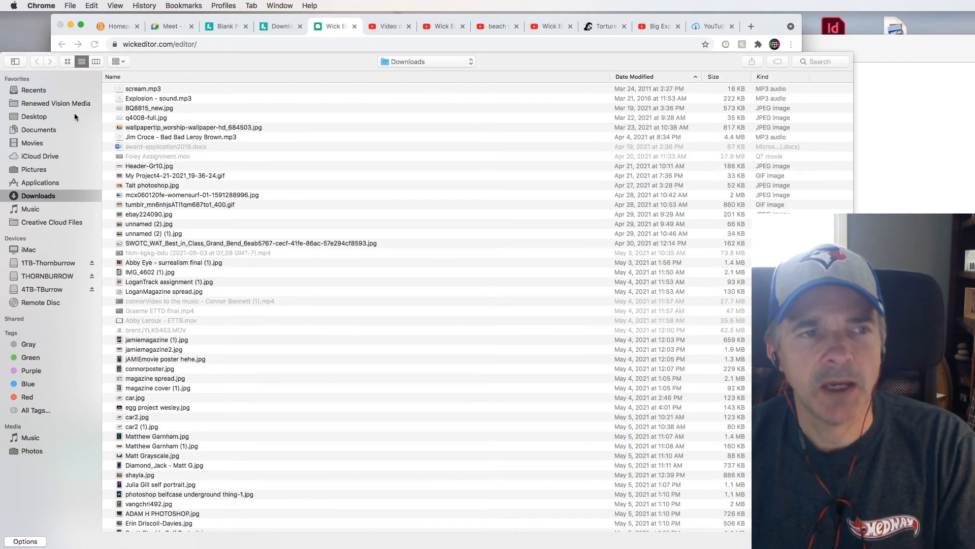
left_click(144, 90)
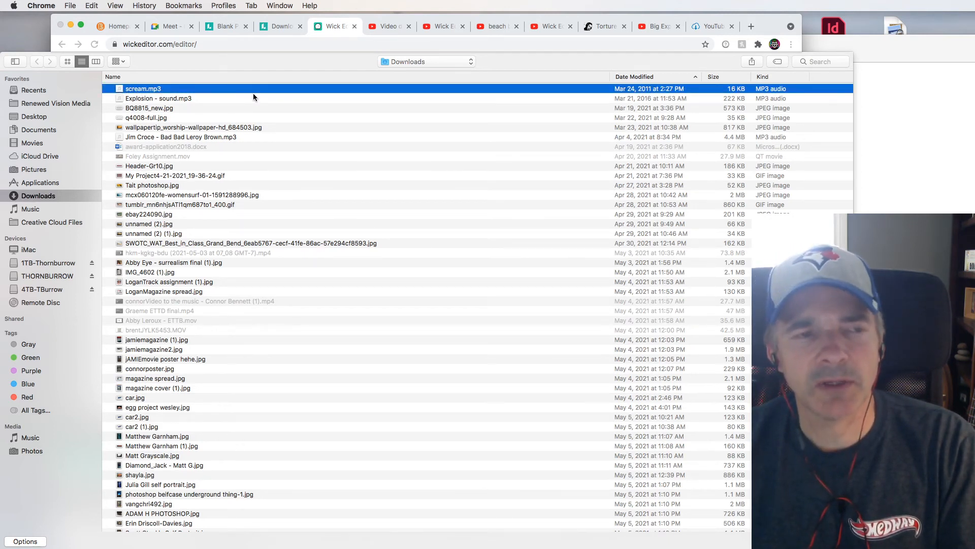
left_click(143, 101)
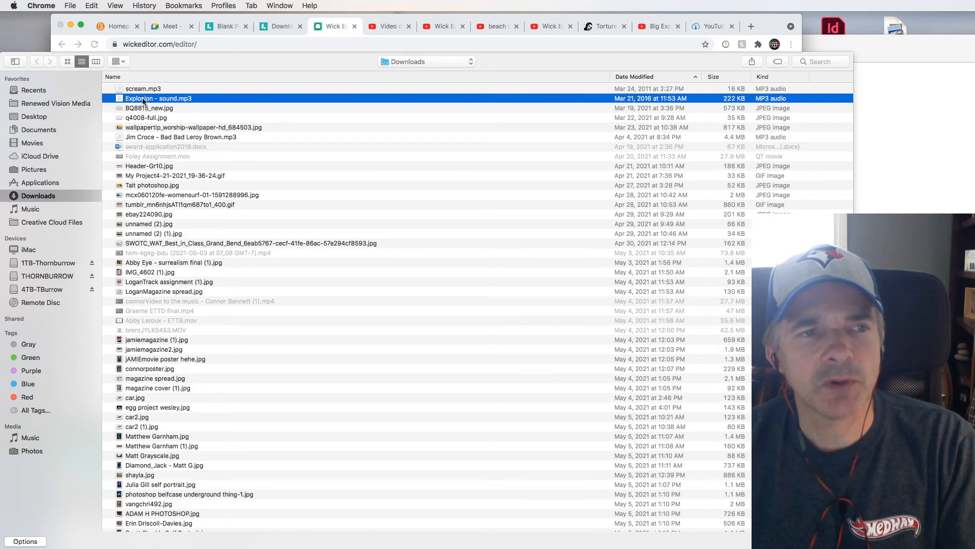
left_click(143, 91)
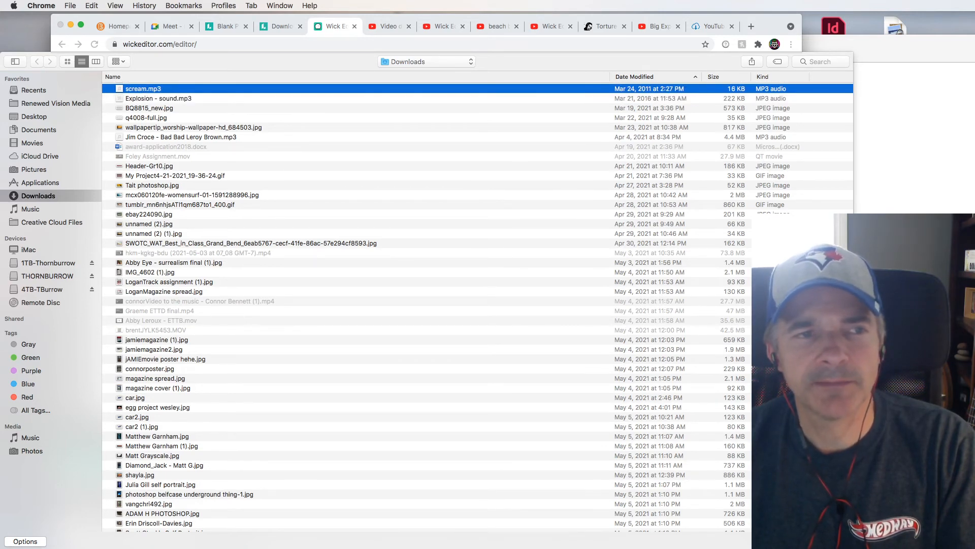
key("Return")
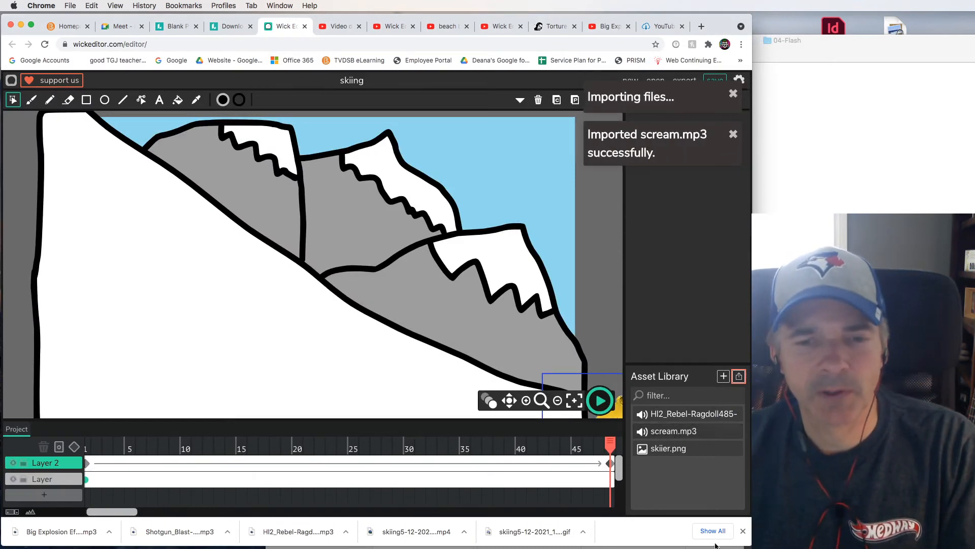
left_click(742, 531)
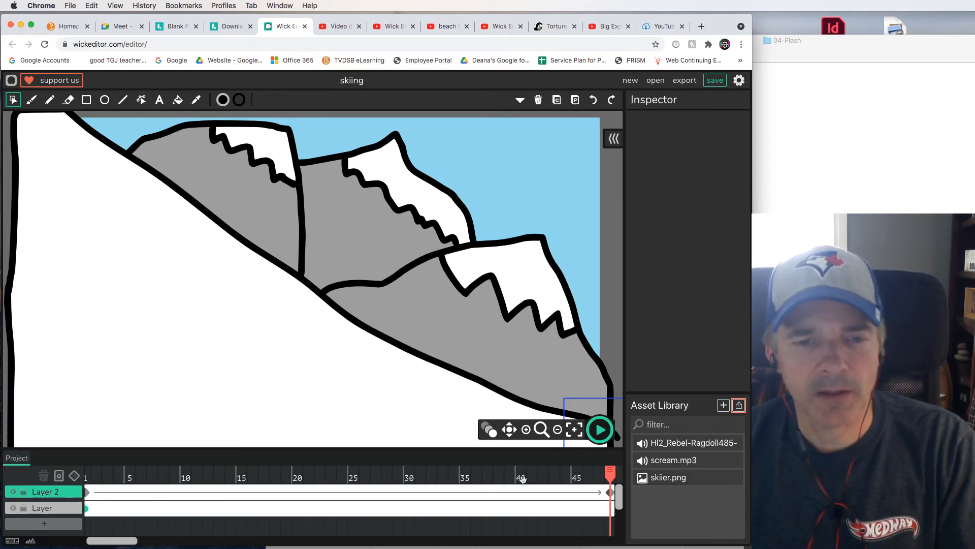
Examine the properties of Layer 2's frame, its first tween and the skier clip, including the sounds available for the frame.
left_click_drag(610, 475, 328, 468)
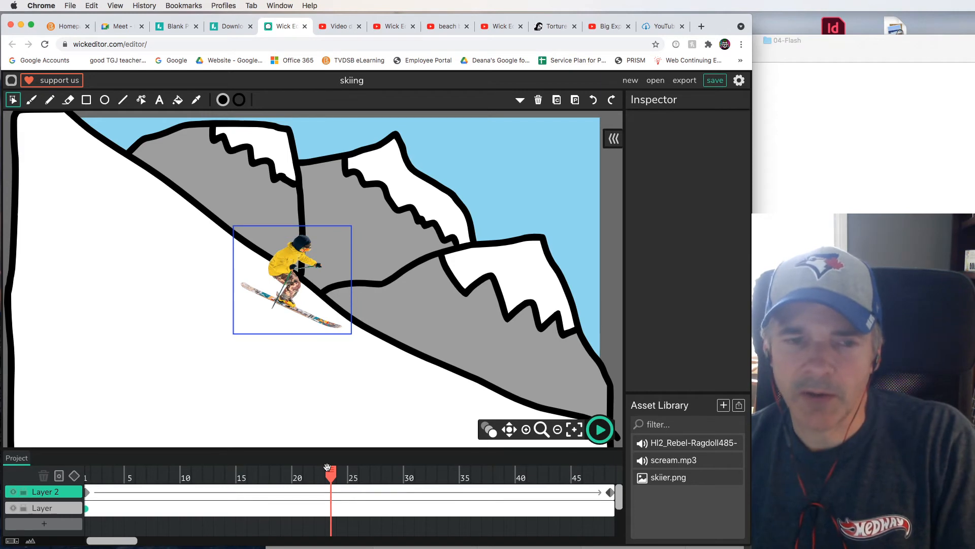
left_click(333, 490)
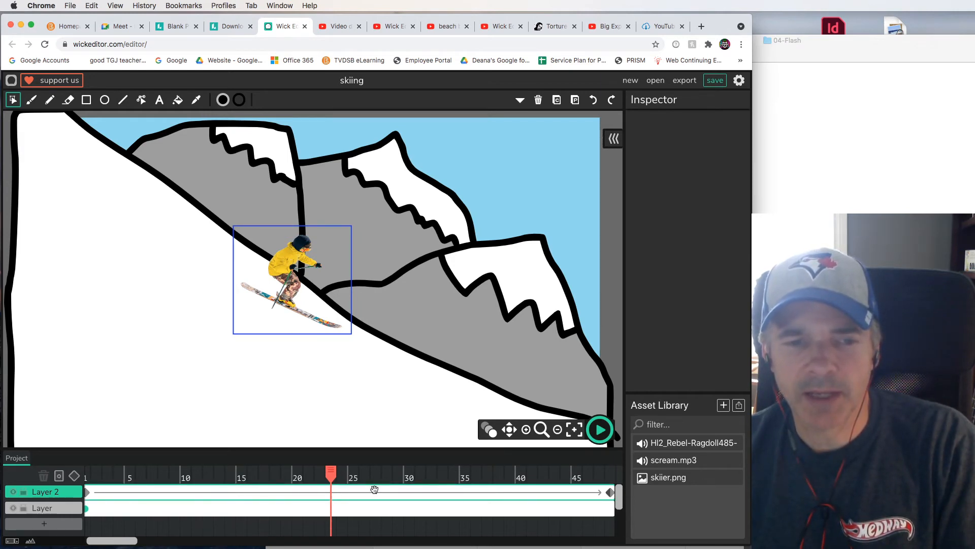
left_click(344, 494)
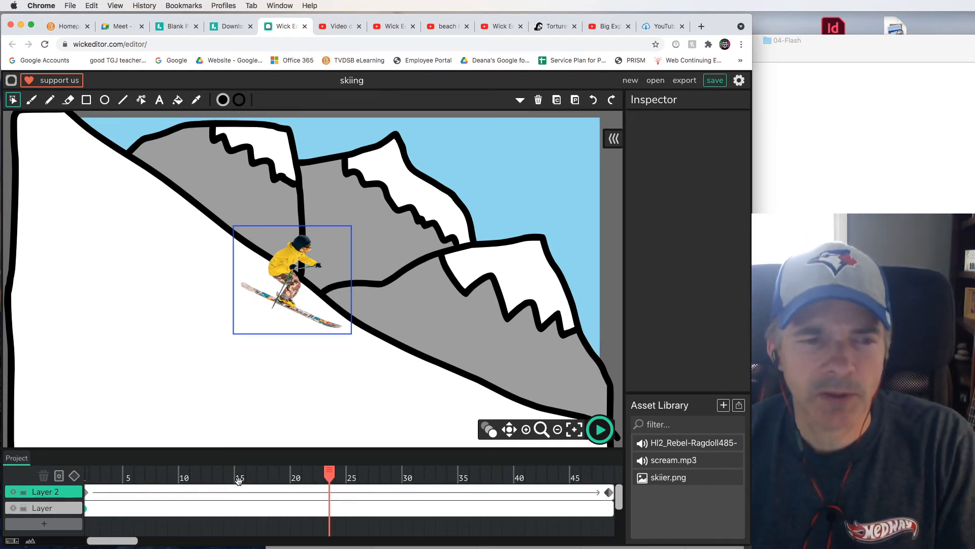
left_click(287, 261)
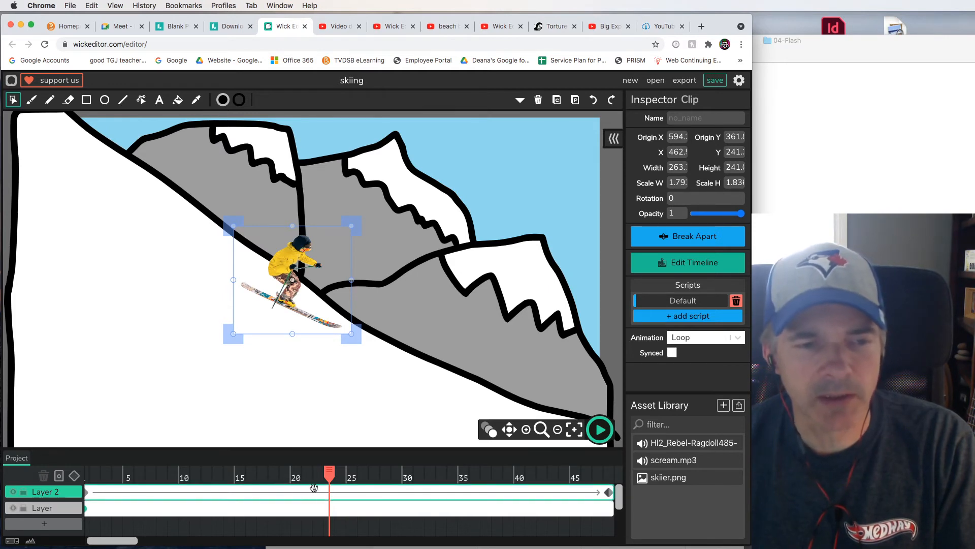
left_click(300, 493)
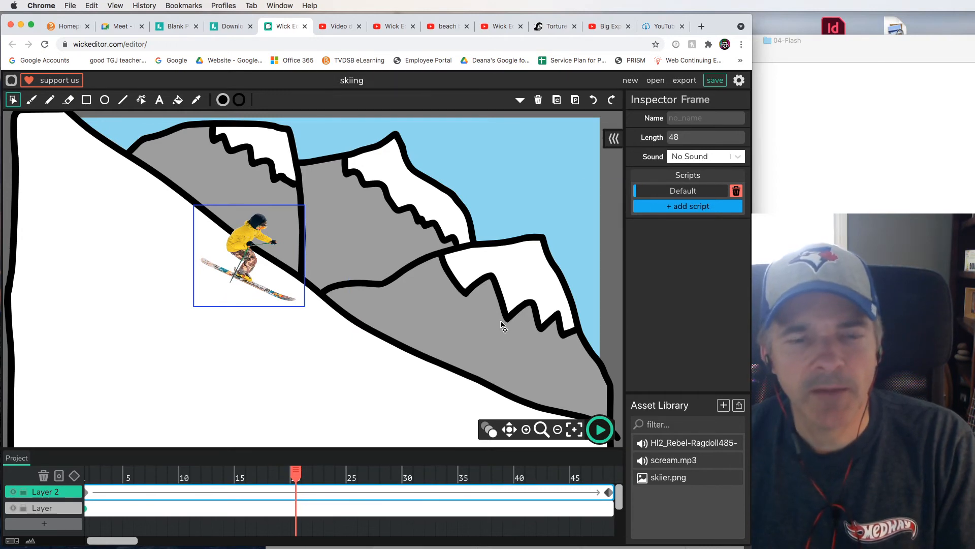
left_click(87, 492)
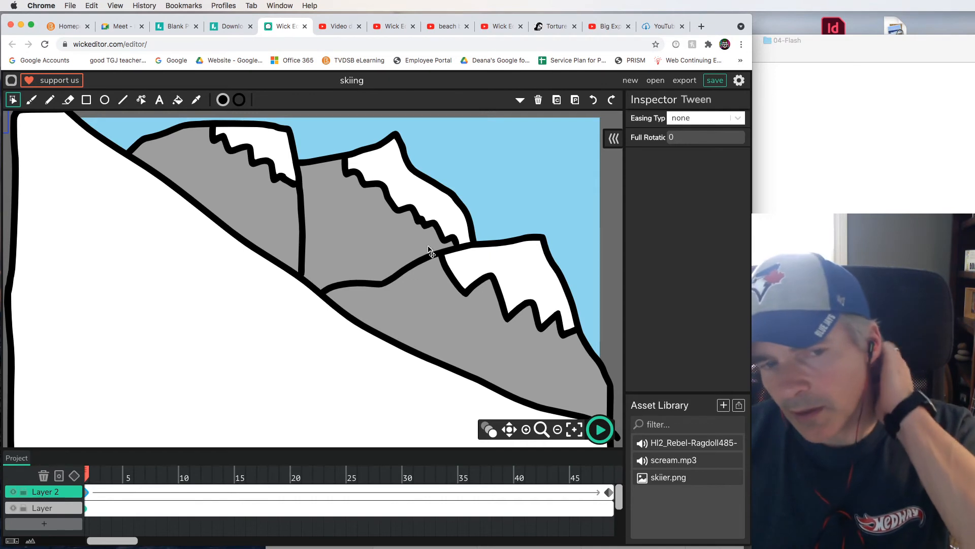
left_click(350, 492)
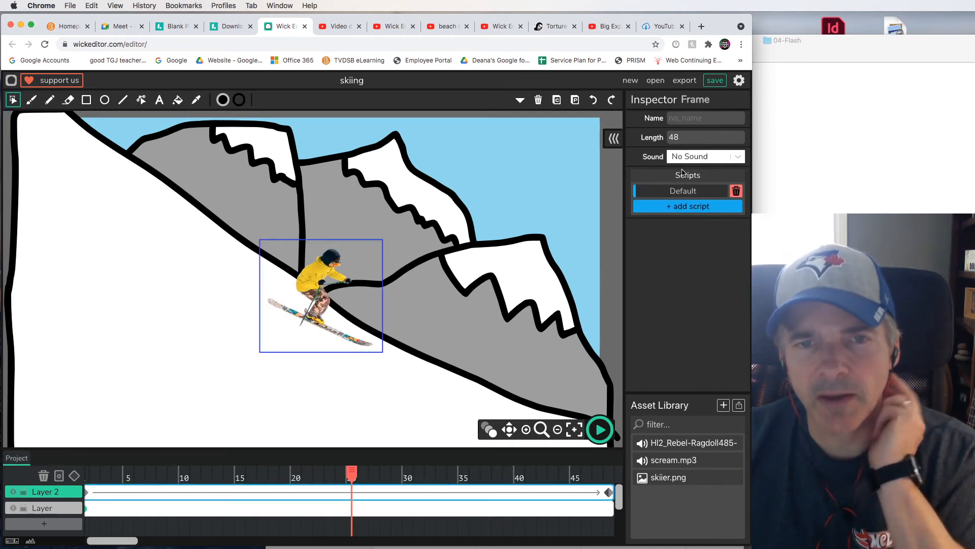
left_click(739, 159)
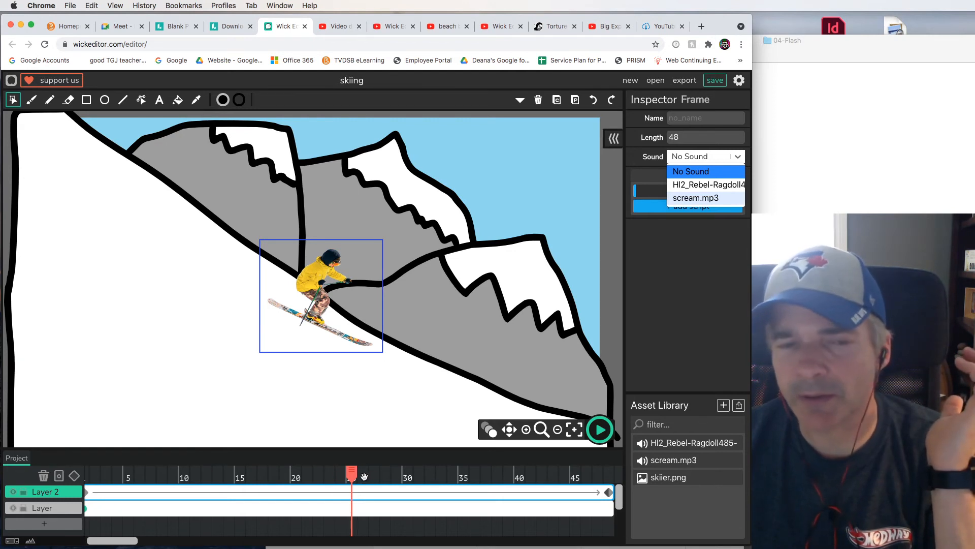
left_click(351, 493)
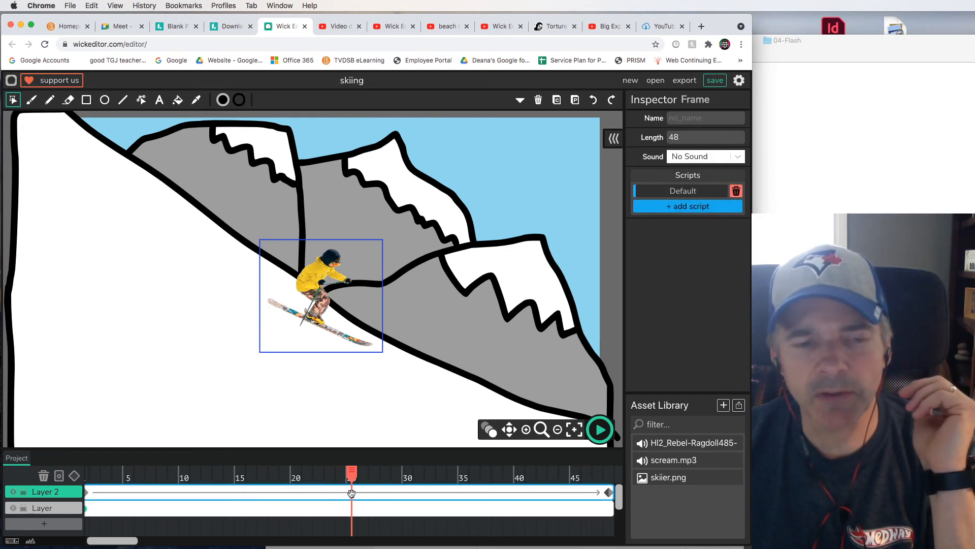
Try nudging the skier clip slightly down the slope at frame 25 of Layer 2, and undo the move.
left_click(312, 289)
left_click_drag(313, 289, 310, 292)
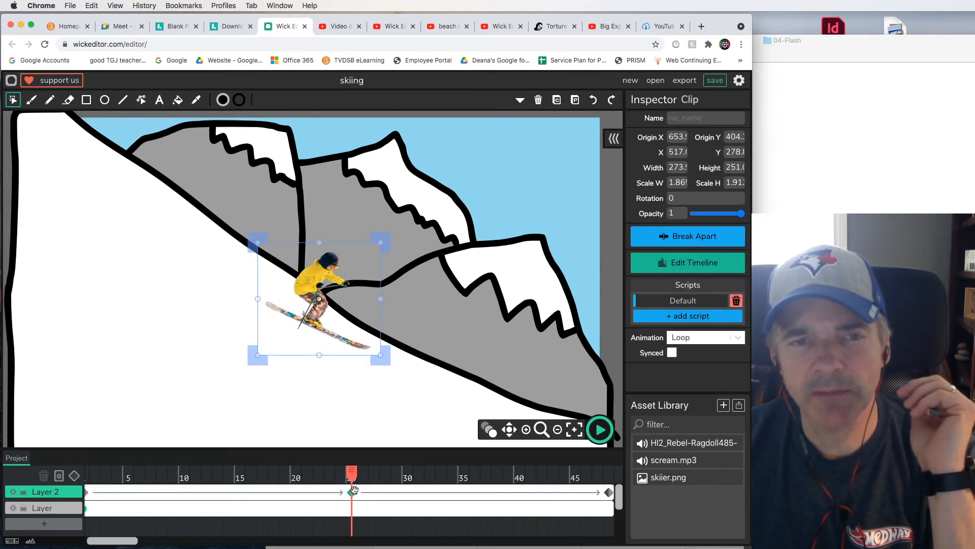
left_click(594, 99)
left_click(593, 99)
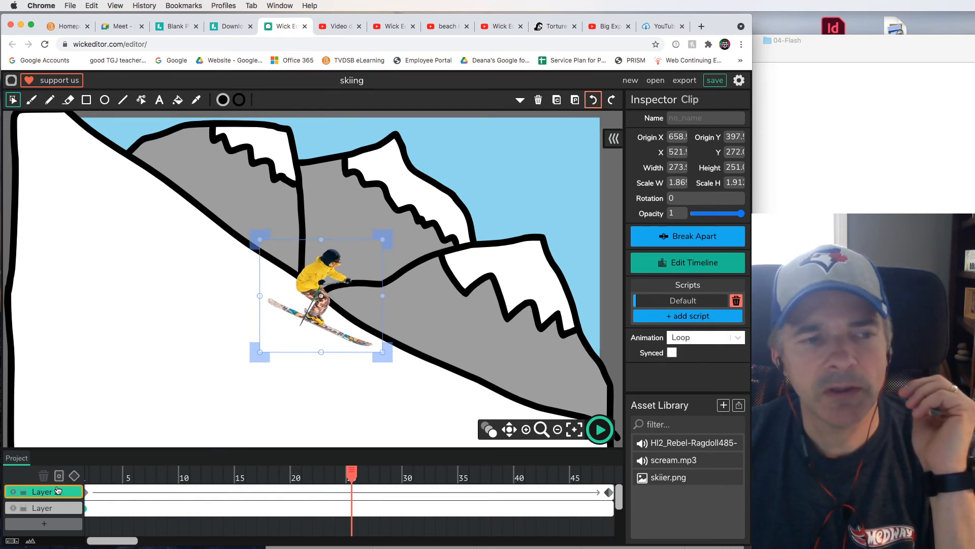
Try adding a tween keyframe at frame 25 of Layer 2, inspect its properties and undo the addition.
left_click(75, 475)
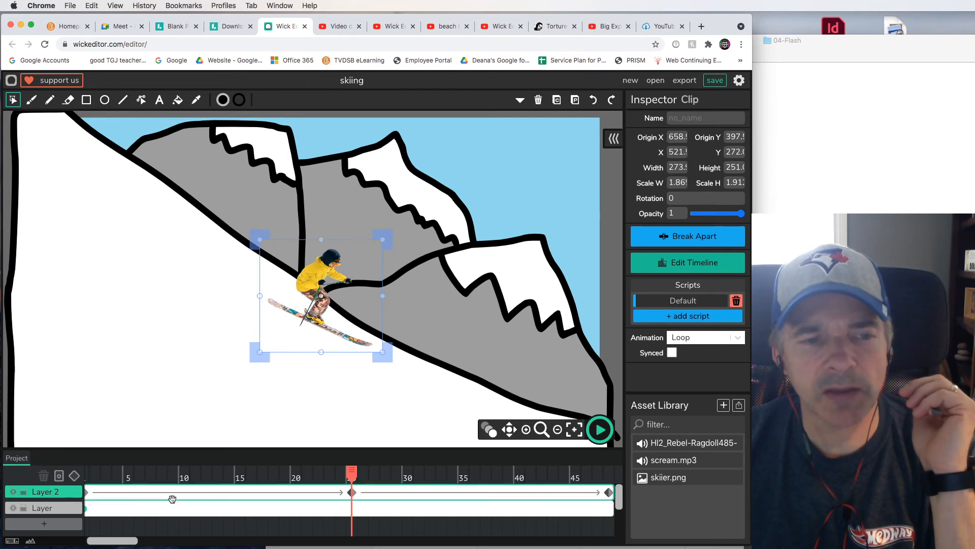
left_click(352, 493)
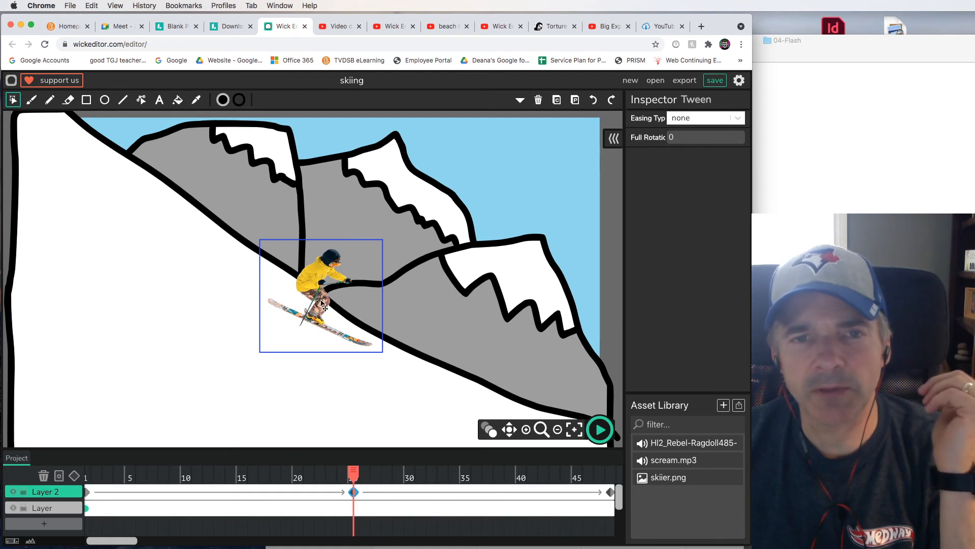
left_click(402, 492)
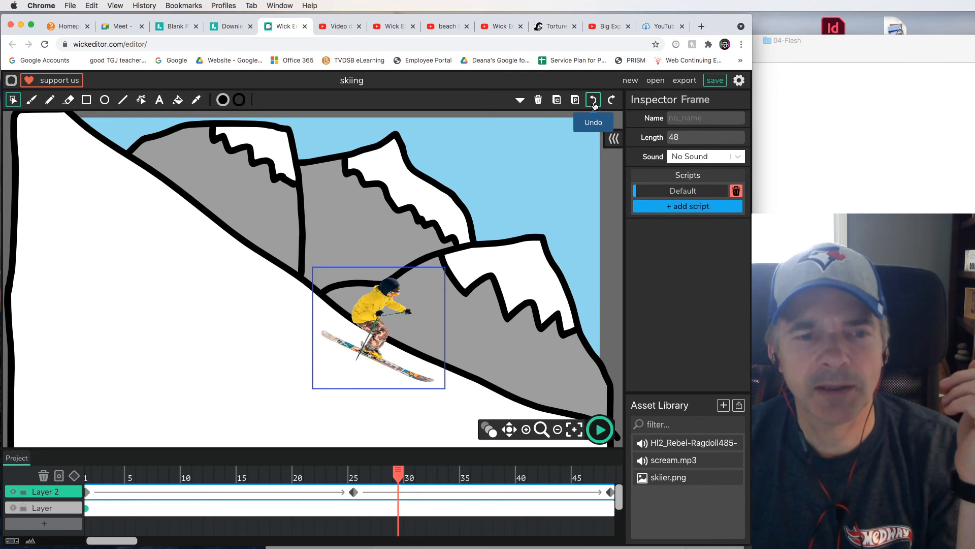
left_click(593, 101)
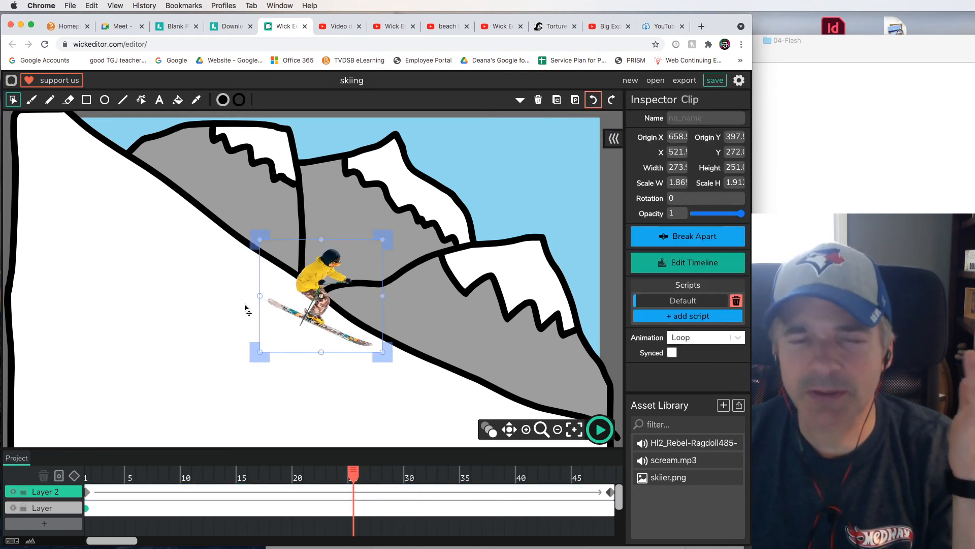
Add a new layer below the existing ones and extend a frame on it from frame 1 to a length of 48.
left_click(45, 525)
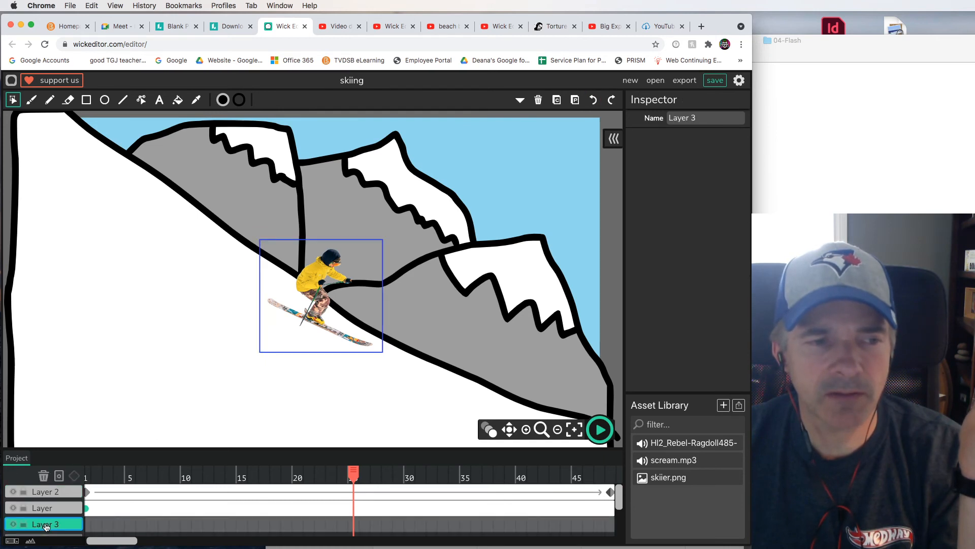
left_click(93, 524)
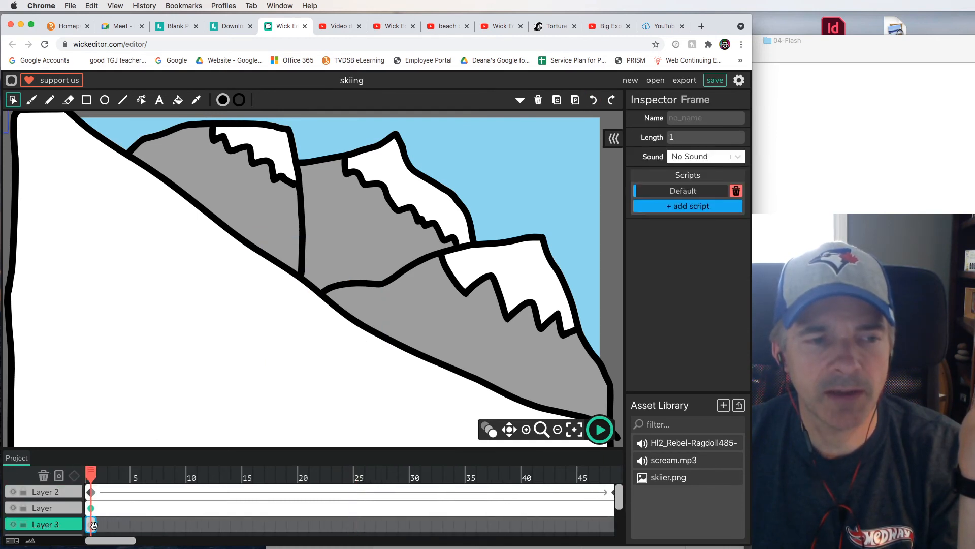
left_click_drag(109, 529, 559, 523)
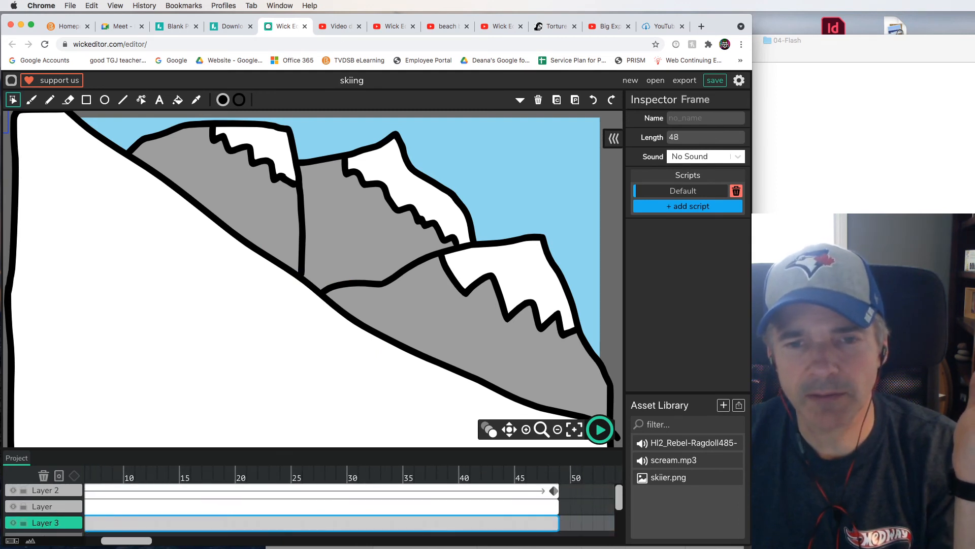
left_click_drag(750, 273, 849, 273)
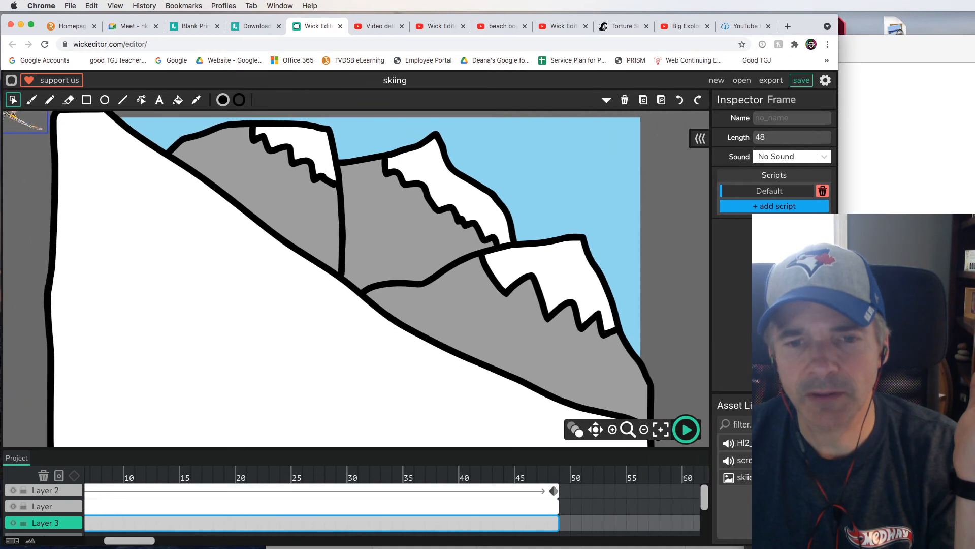
scroll(519, 510, "left", 5)
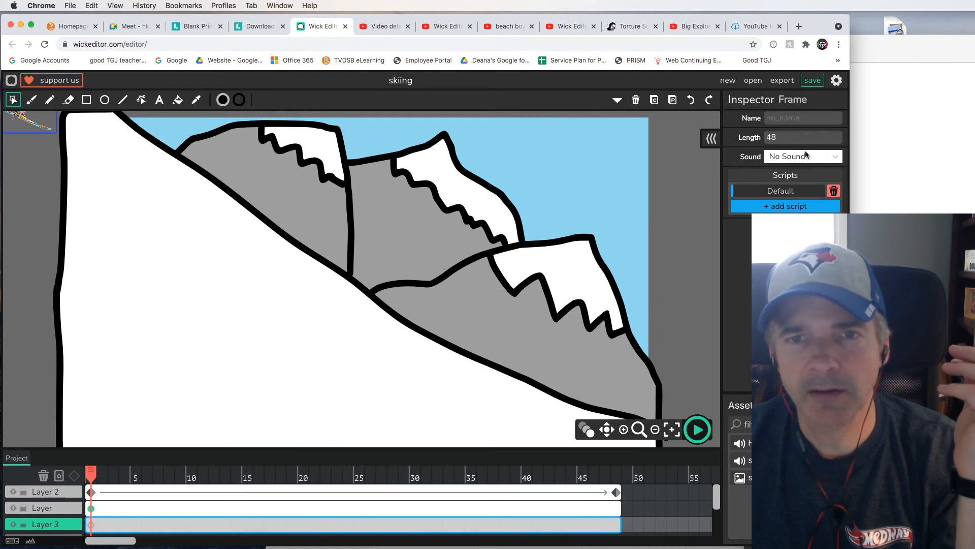
Rename Layer 3 as sounds.
left_click(63, 524)
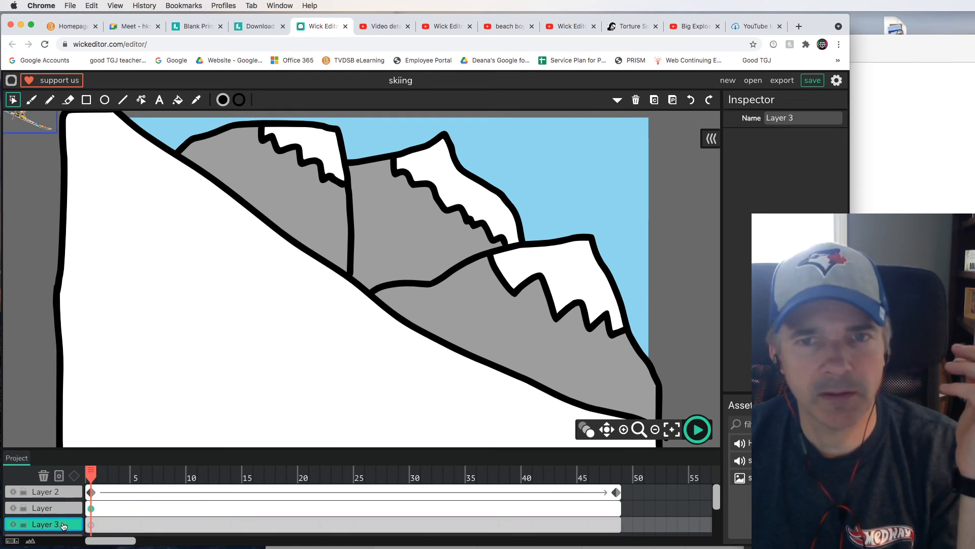
left_click(804, 119)
type("sounds")
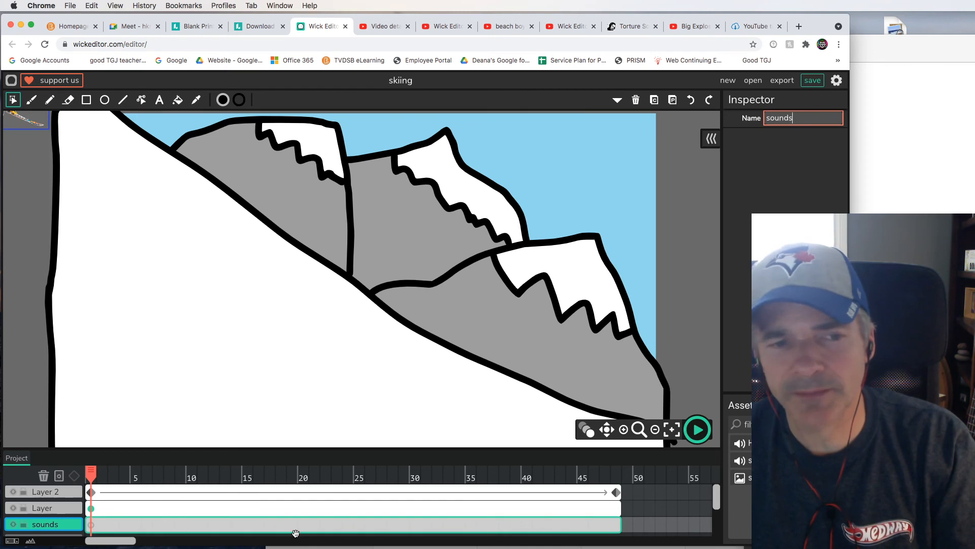
Assign the scream.mp3 sound to the 48-frame-long frame on the sounds layer.
left_click(97, 523)
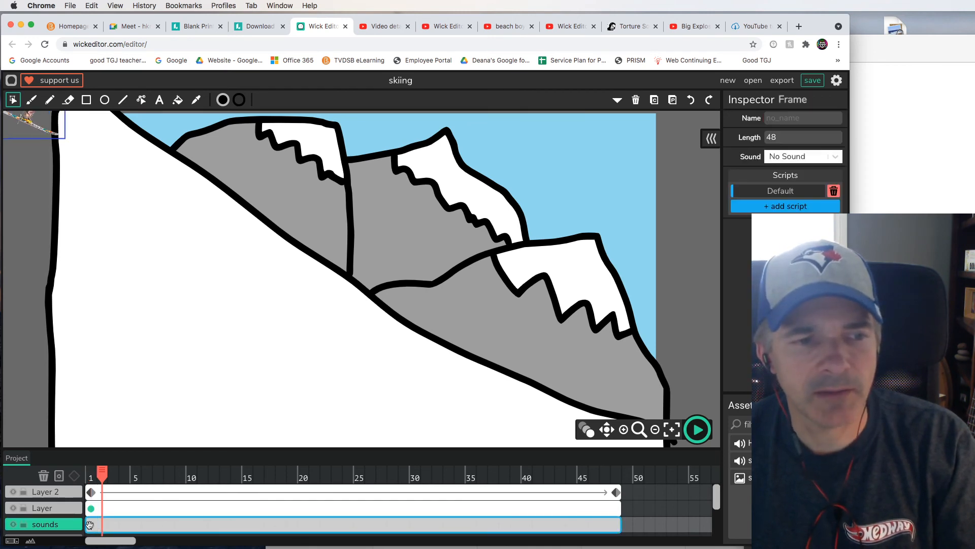
scroll(89, 524, "right", 1)
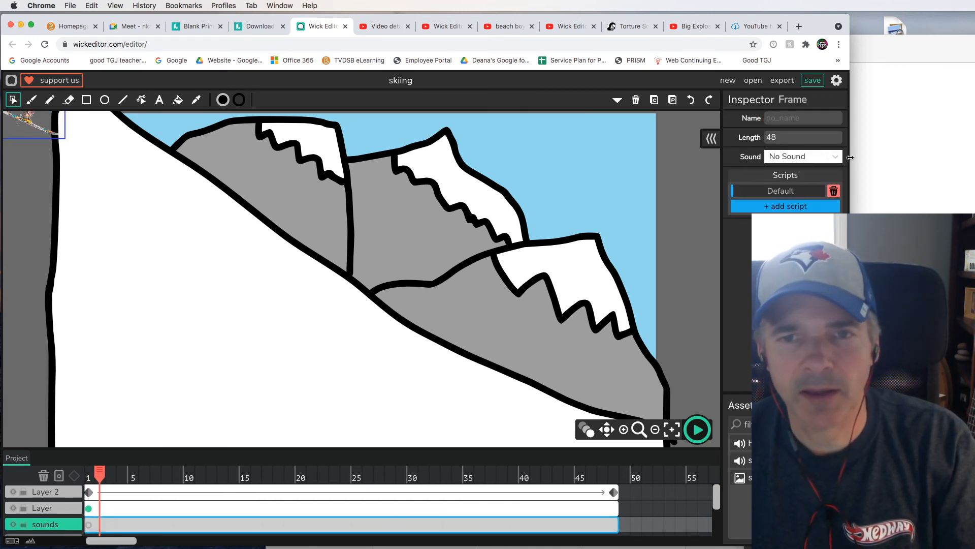
left_click(833, 158)
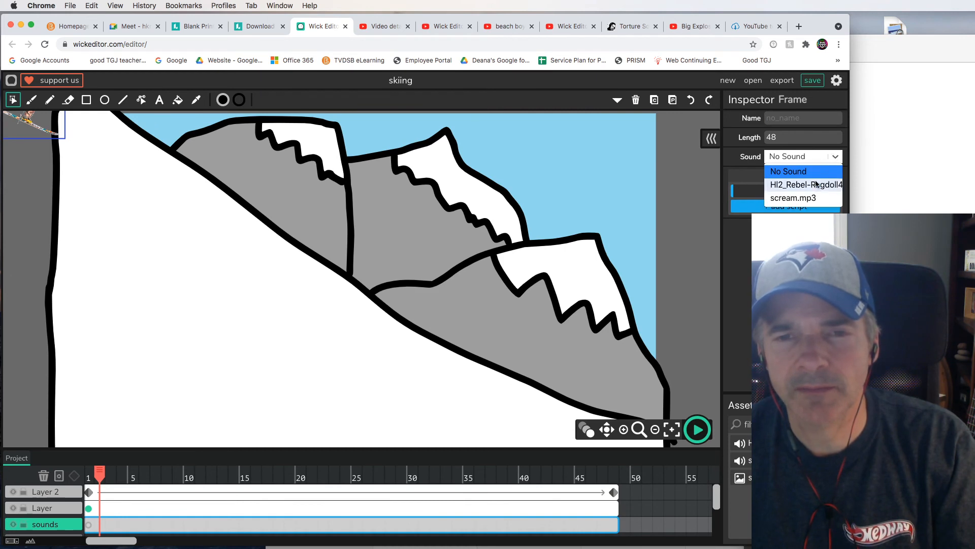
left_click(807, 199)
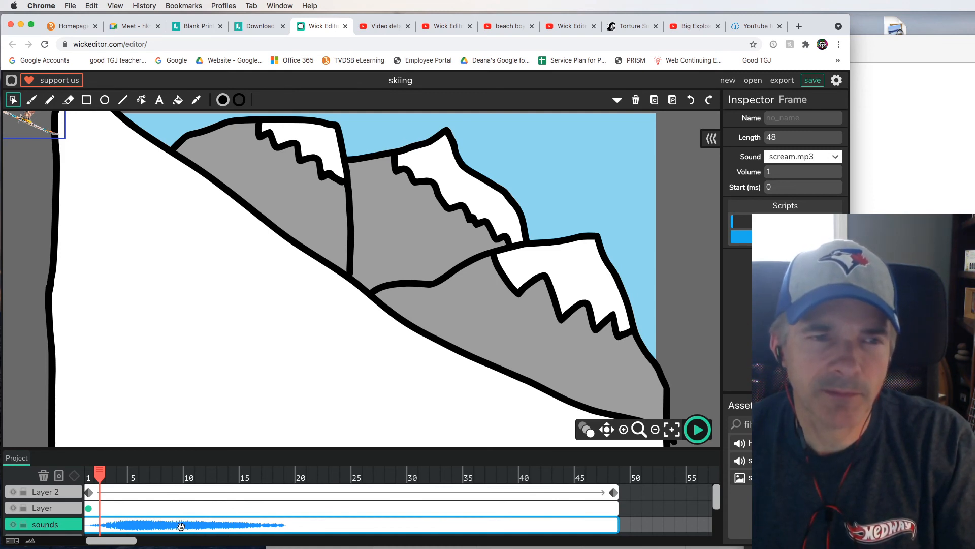
Trim the beginning of the scream.mp3 frame on the sounds layer so it starts at frame 15 with a length of 34.
left_click(179, 493)
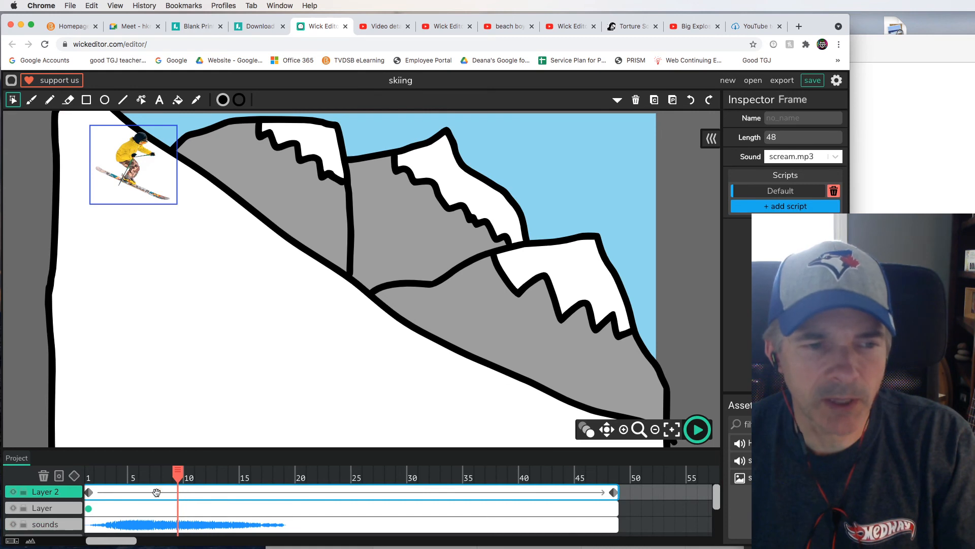
left_click(184, 516)
scroll(167, 524, "left", 1)
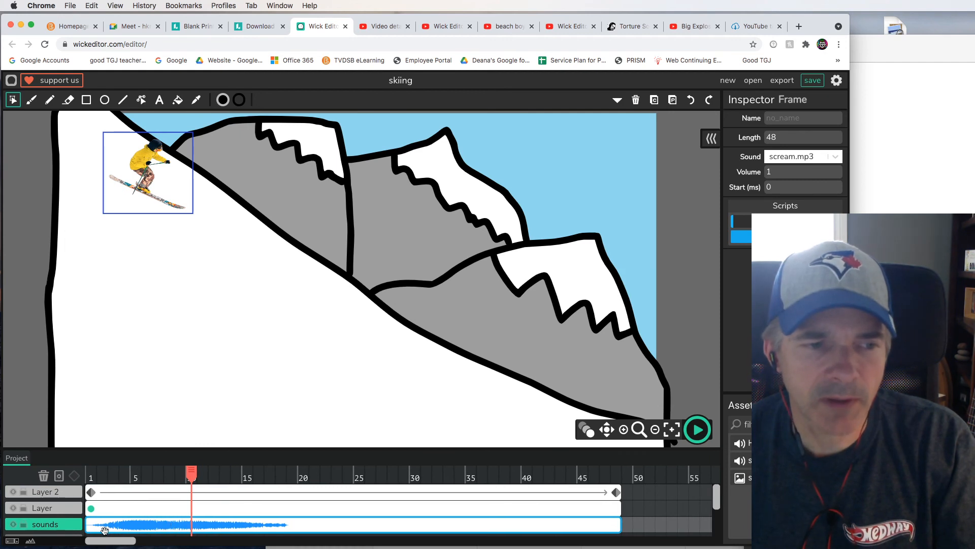
left_click_drag(88, 527, 181, 527)
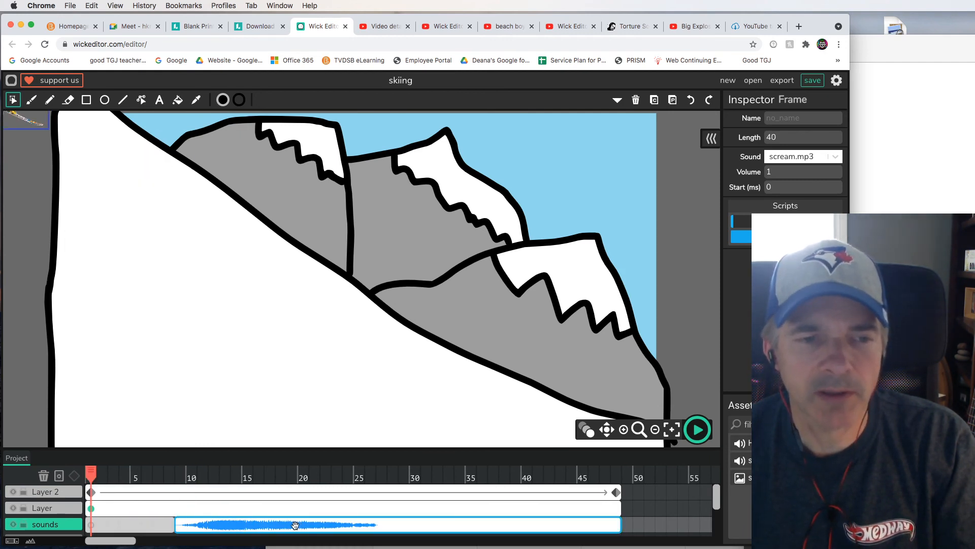
mouse_move(96, 474)
left_mouse_down()
mouse_move(510, 495)
mouse_move(615, 498)
mouse_move(327, 486)
mouse_move(618, 489)
mouse_move(90, 489)
left_mouse_up()
left_click(186, 497)
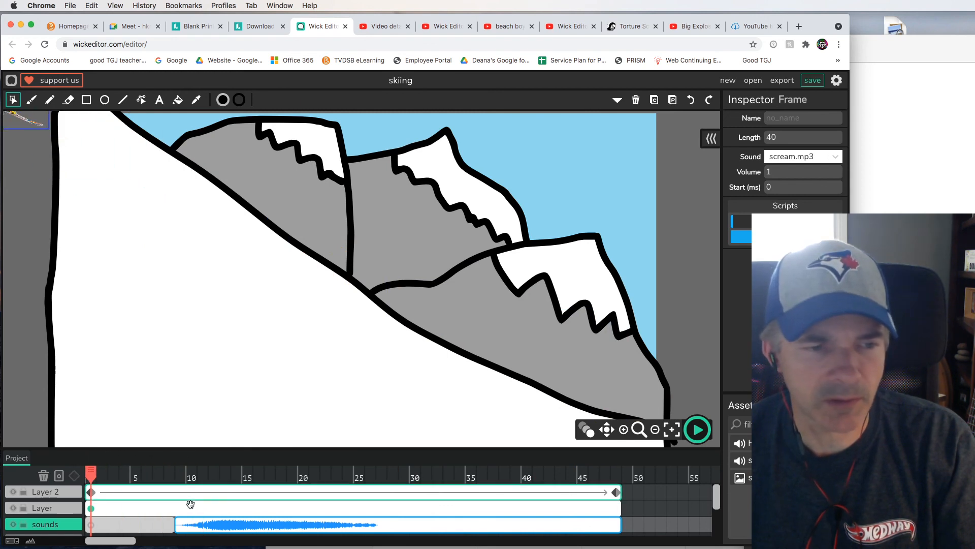
left_click_drag(176, 527, 243, 527)
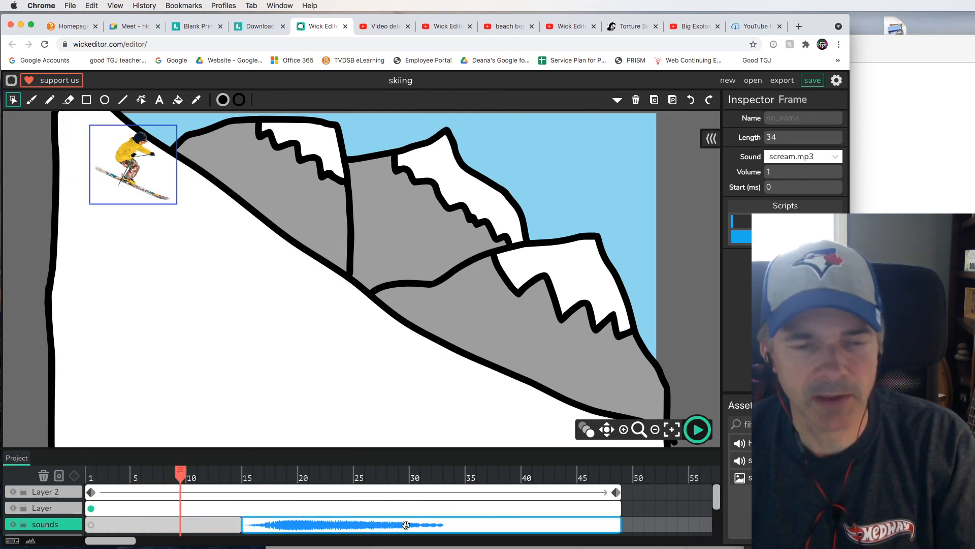
Scrub through the opening frames, return the playhead to frame 1, and preview the animation to check the scream's timing.
left_click_drag(179, 472, 91, 471)
left_click(213, 471)
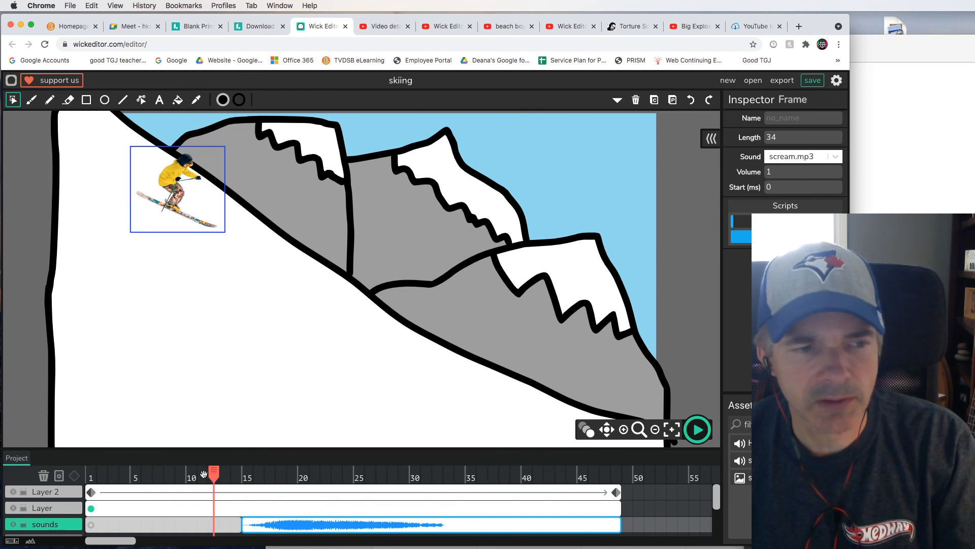
left_click_drag(213, 474, 90, 475)
left_click(698, 430)
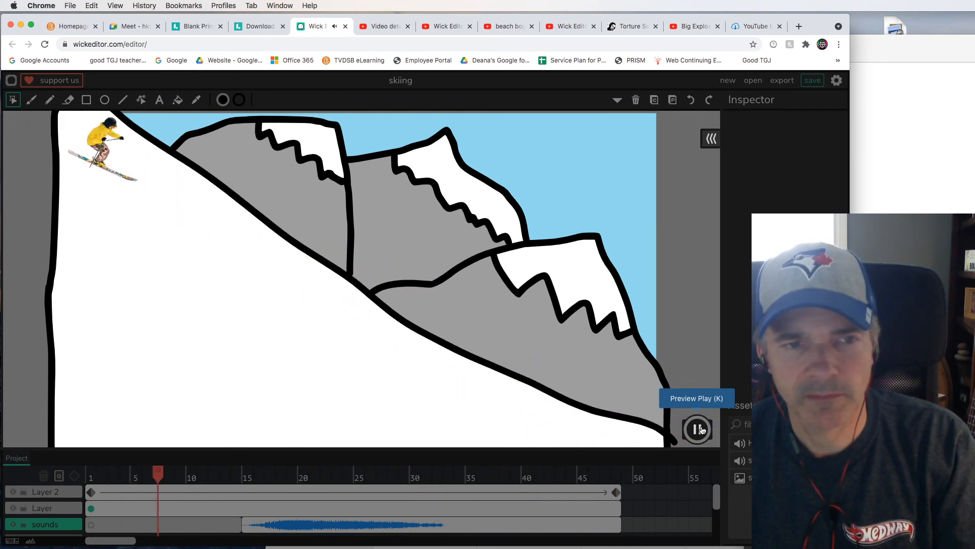
left_click(699, 430)
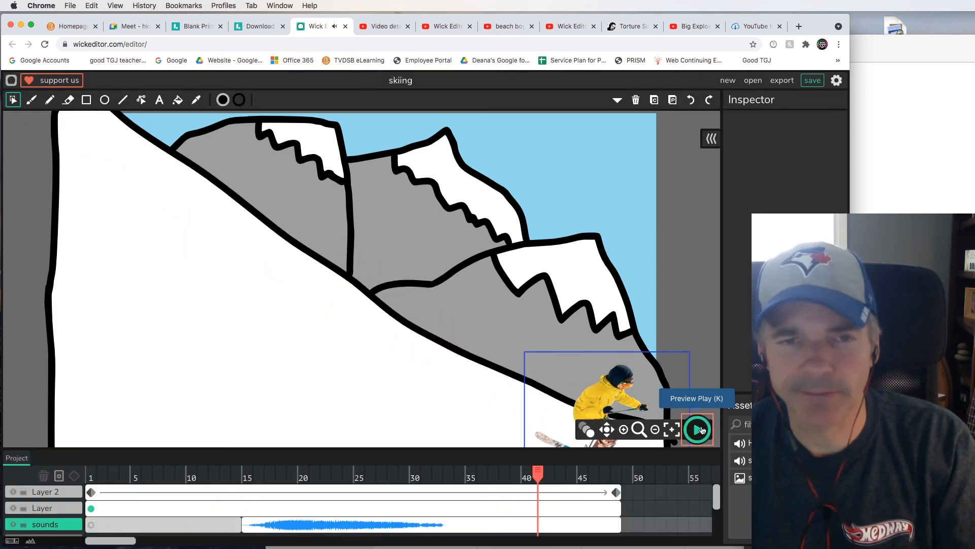